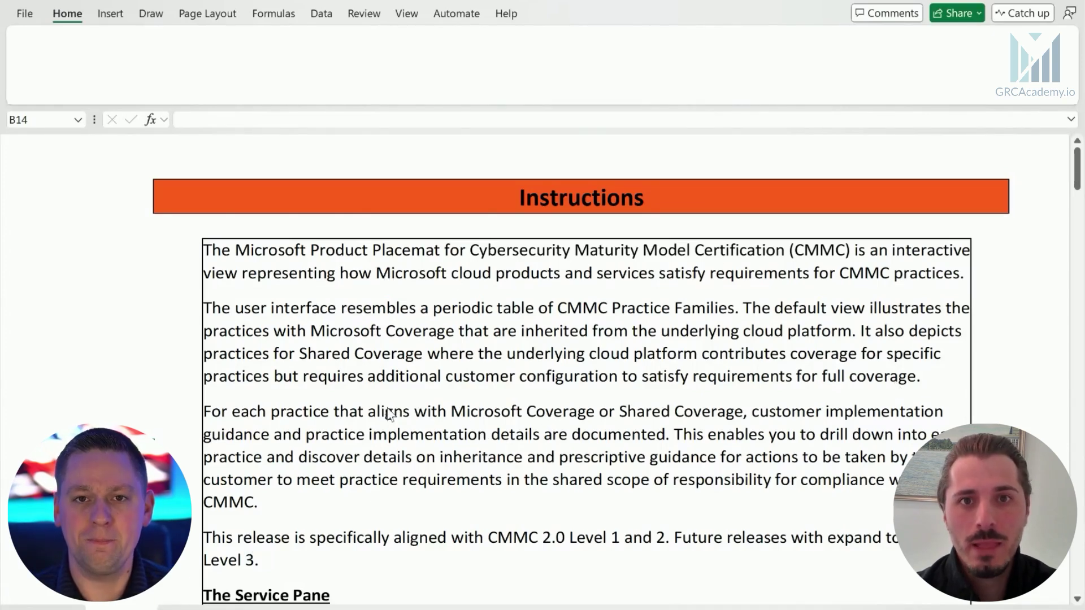
Step: Read down the Instructions sheet past the license options to the three CMMC level filters and Inherited Service Mapping legend
scroll(390, 413, "down", 5)
scroll(393, 411, "down", 3)
scroll(393, 410, "down", 5)
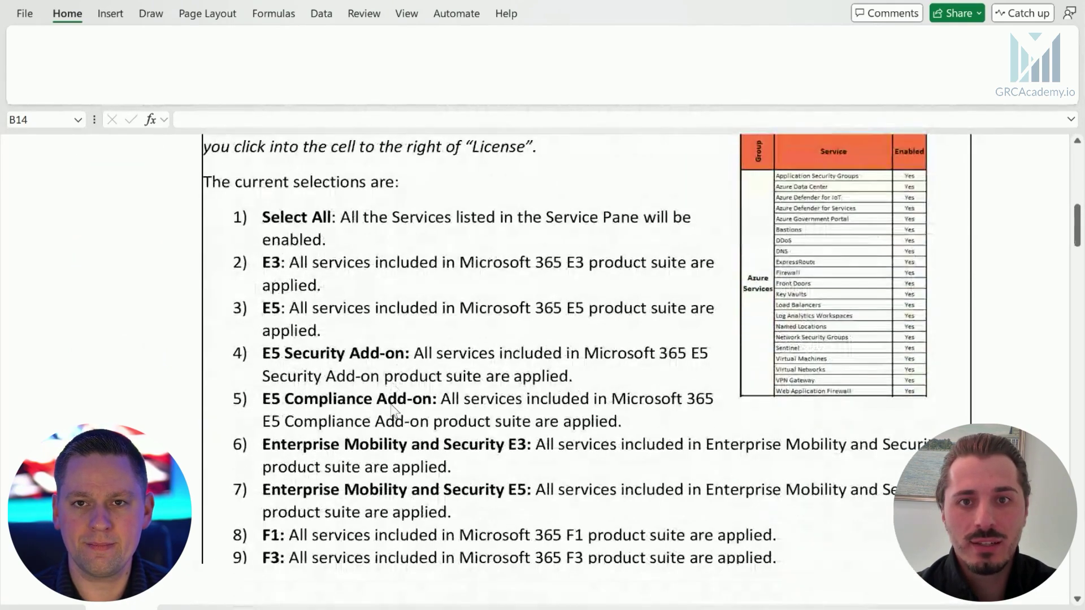
scroll(394, 411, "down", 7)
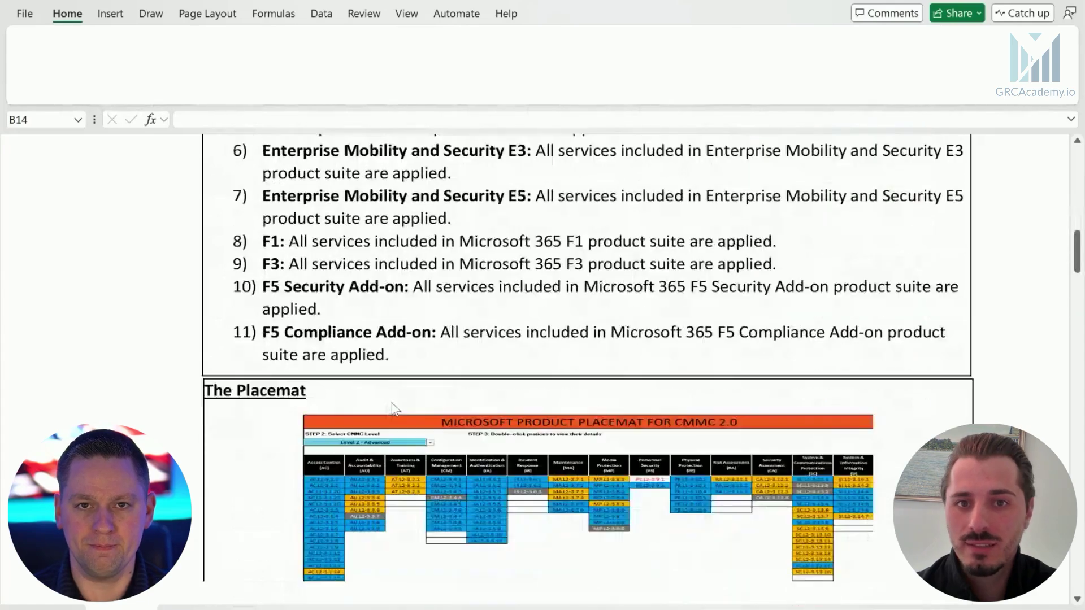
scroll(393, 411, "down", 3)
scroll(396, 410, "down", 6)
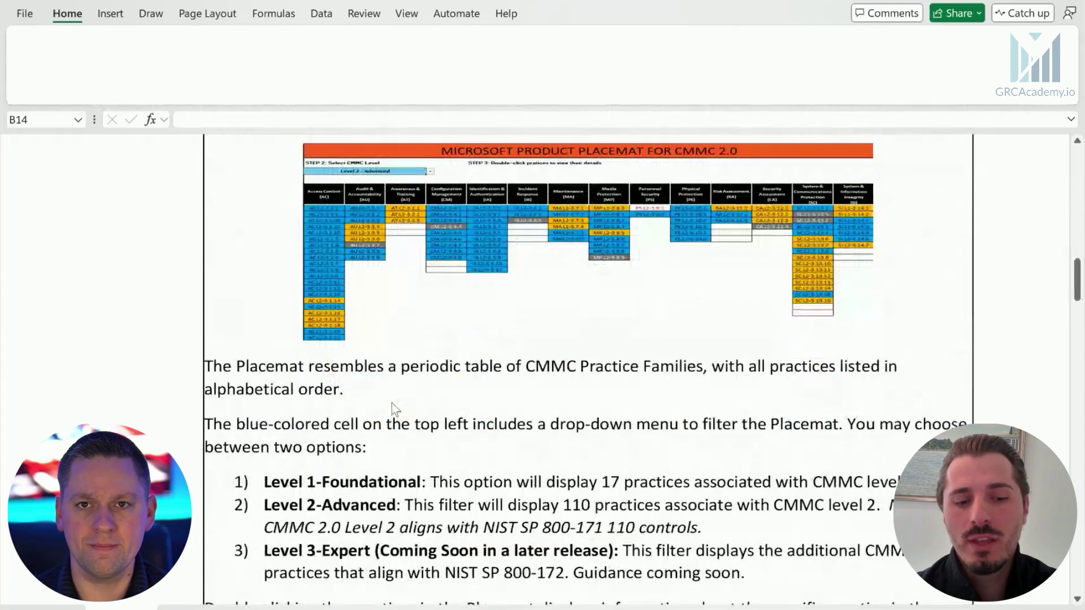
scroll(393, 408, "down", 1)
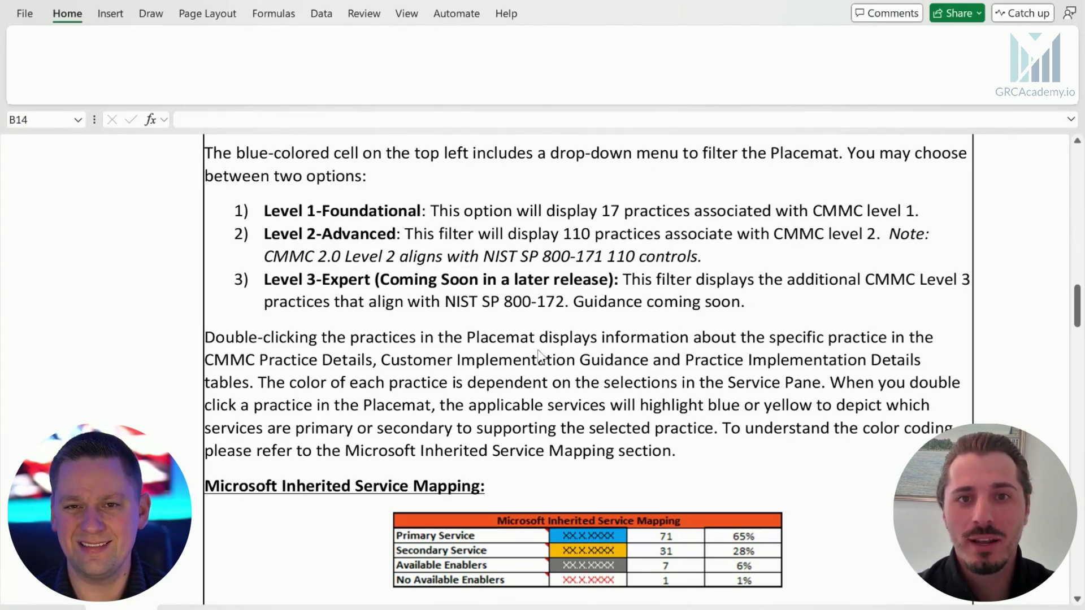
Step: Read the rest of the Instructions sheet down to the Note on cloud environments and sovereign cloud guidance
scroll(538, 355, "down", 10)
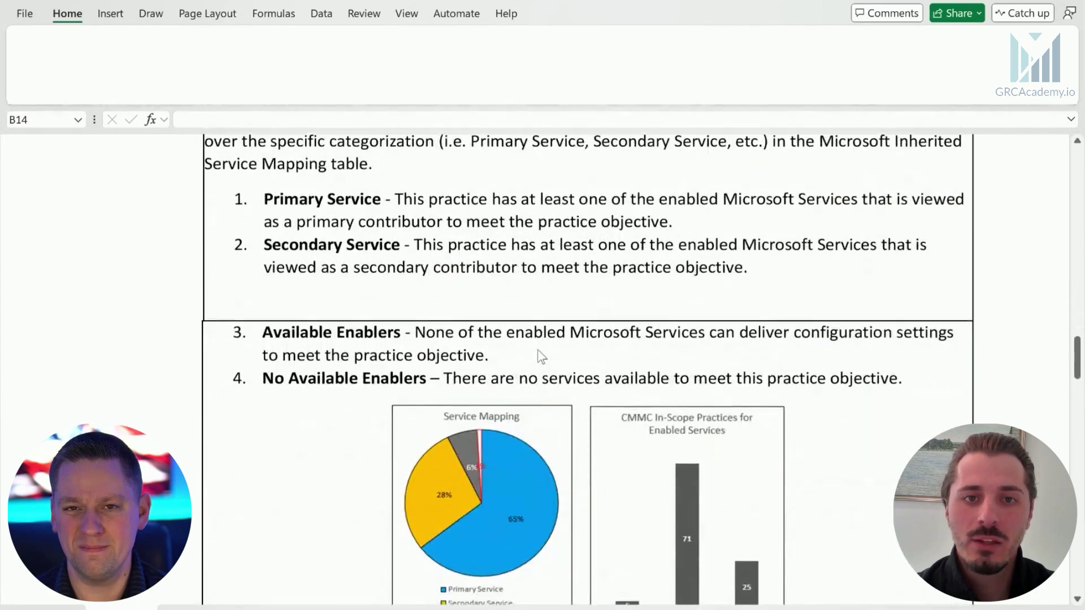
scroll(539, 350, "down", 8)
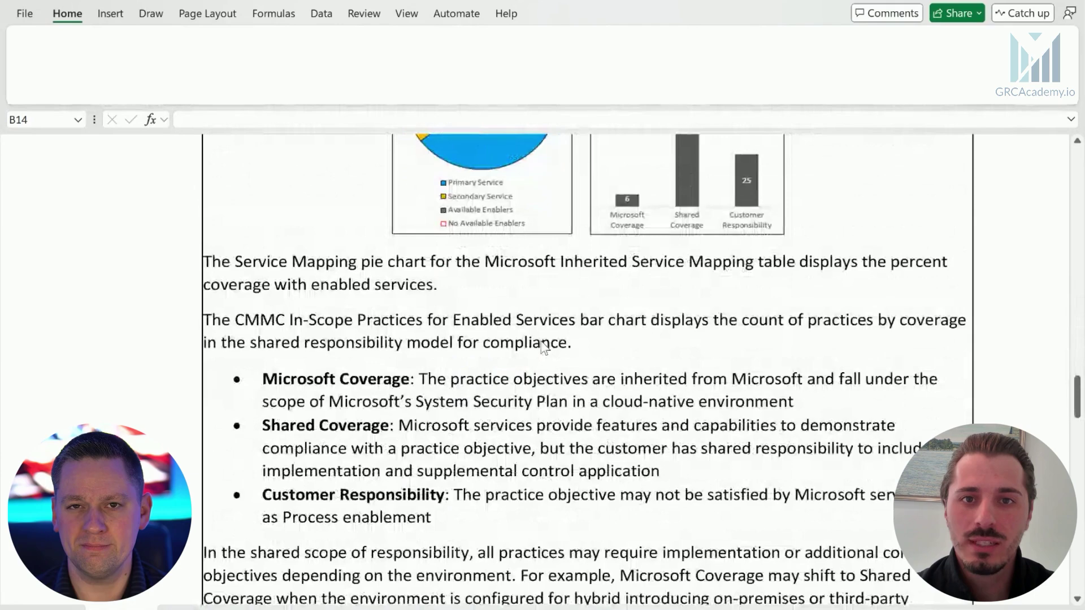
scroll(543, 347, "down", 2)
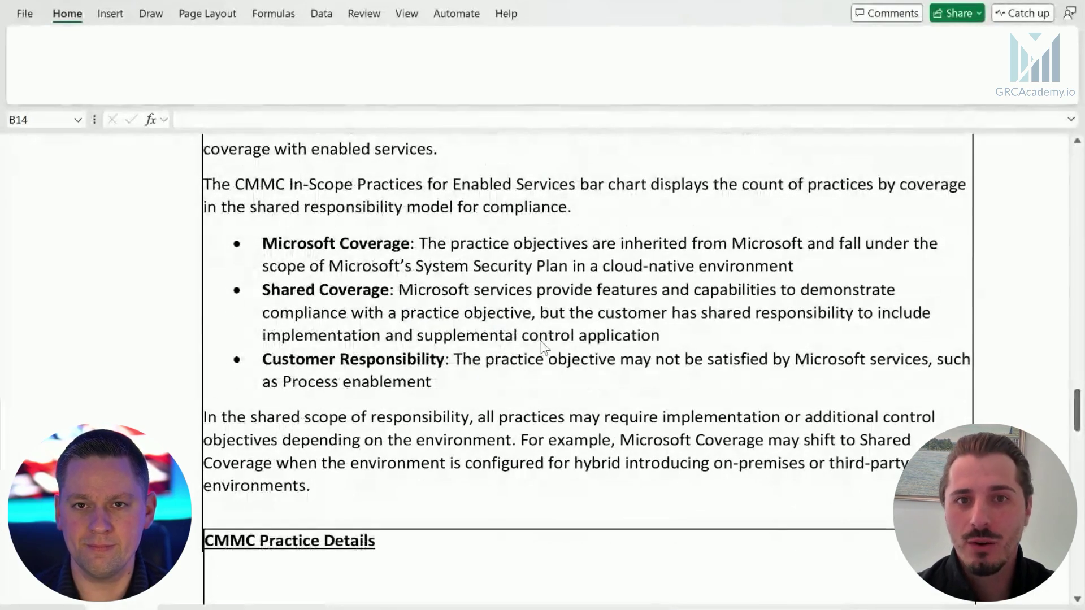
scroll(544, 347, "down", 2)
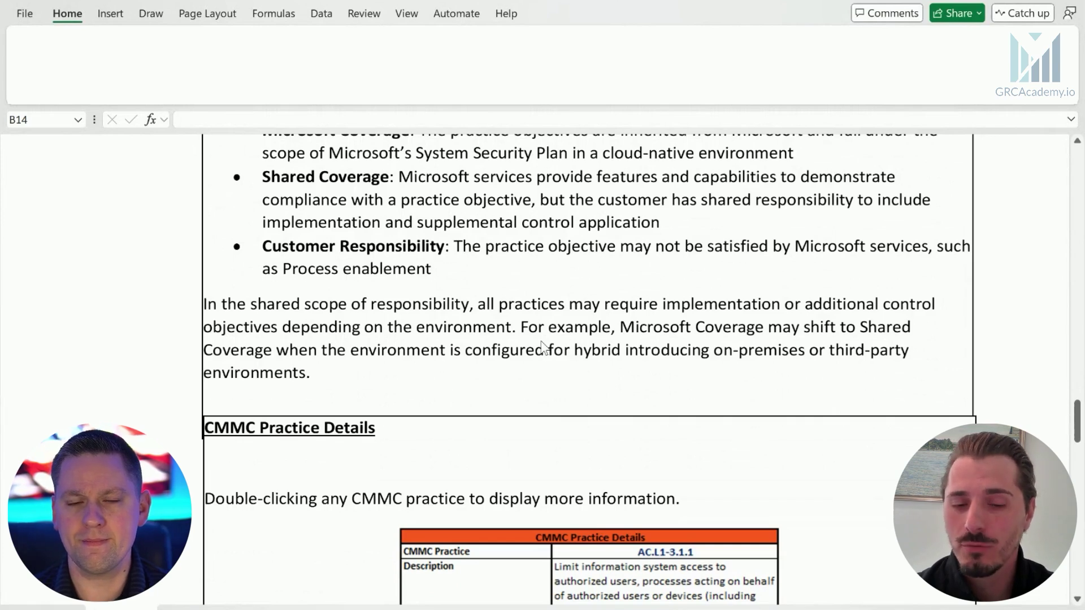
scroll(544, 346, "down", 2)
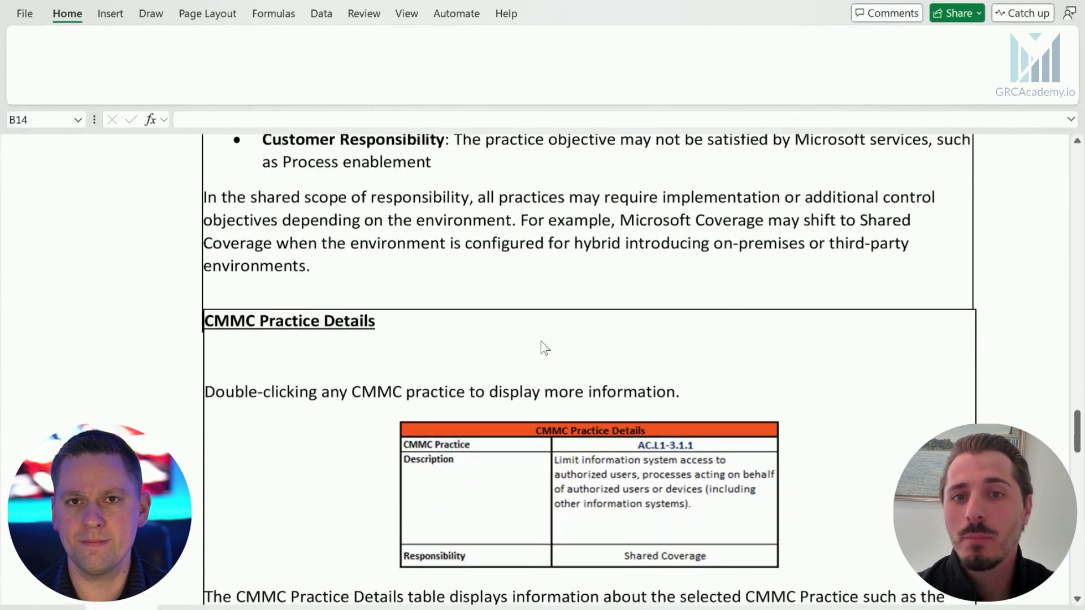
scroll(543, 347, "down", 2)
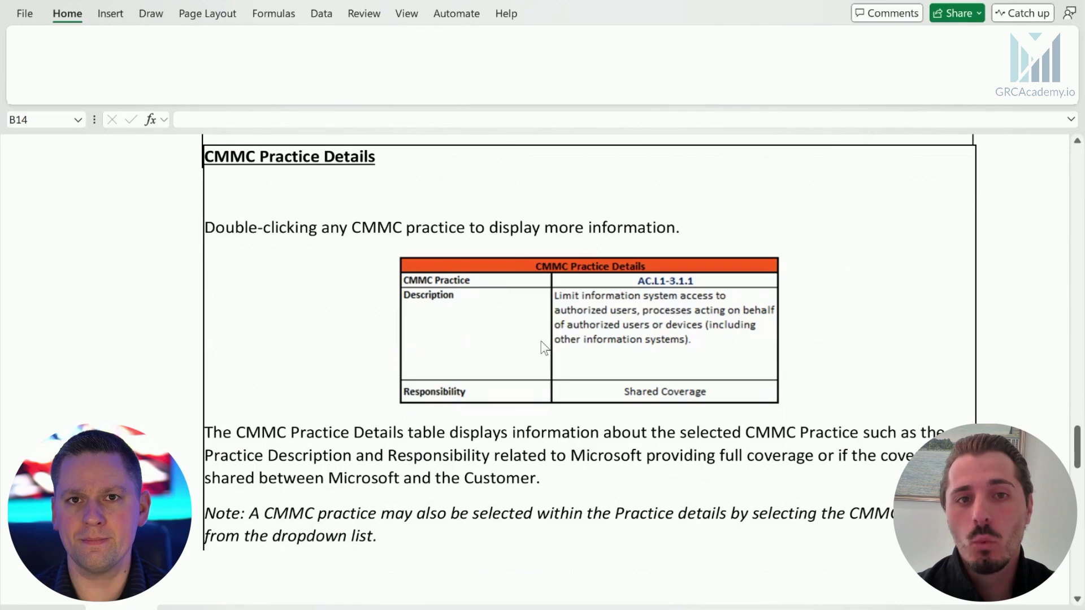
scroll(544, 347, "down", 2)
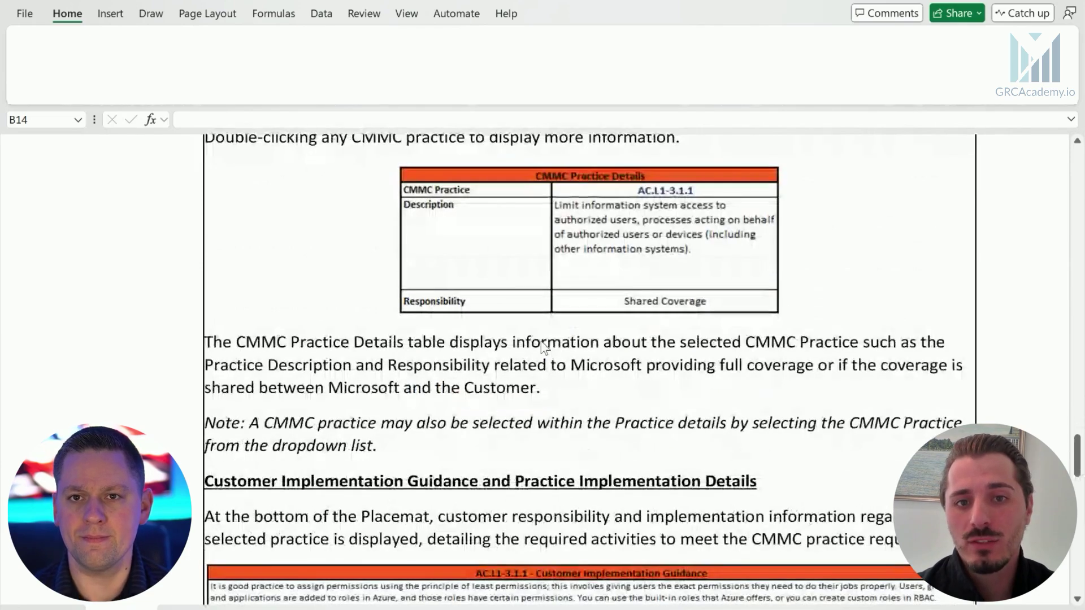
scroll(543, 347, "down", 2)
scroll(544, 347, "down", 8)
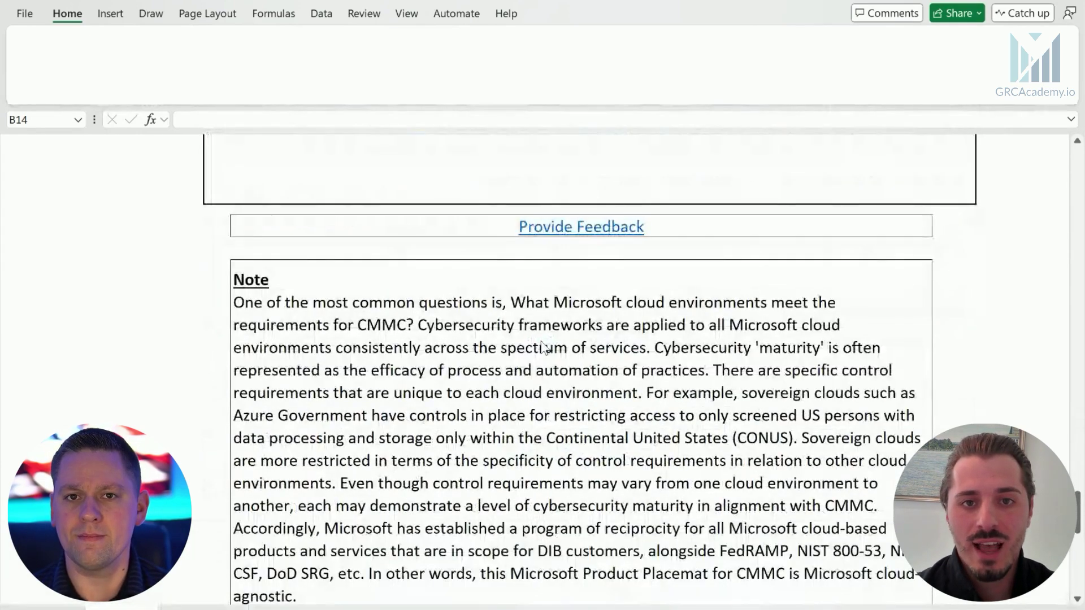
scroll(542, 345, "down", 4)
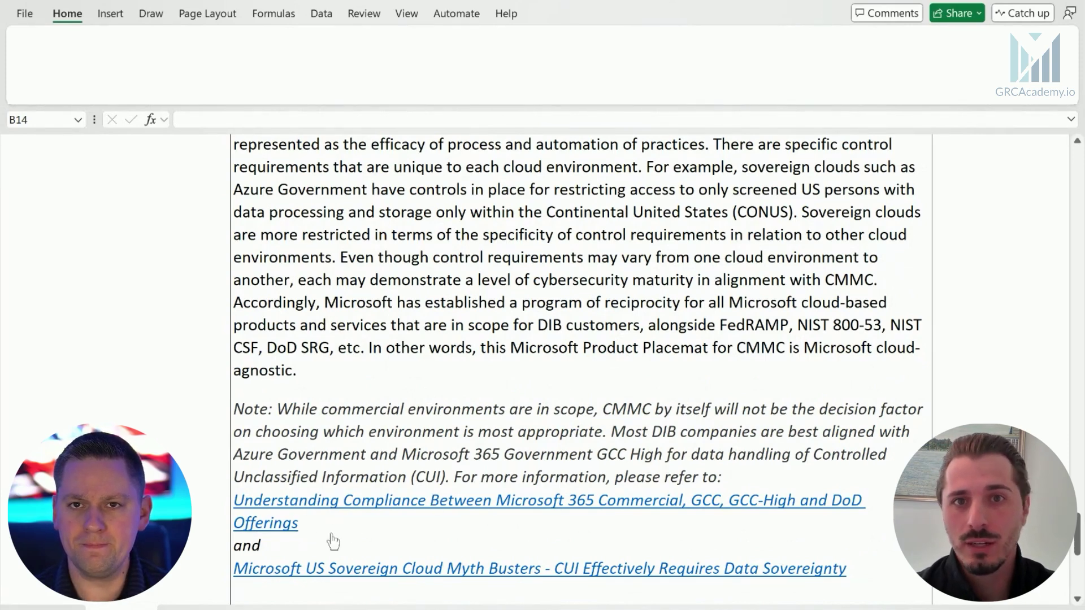
left_click(234, 605)
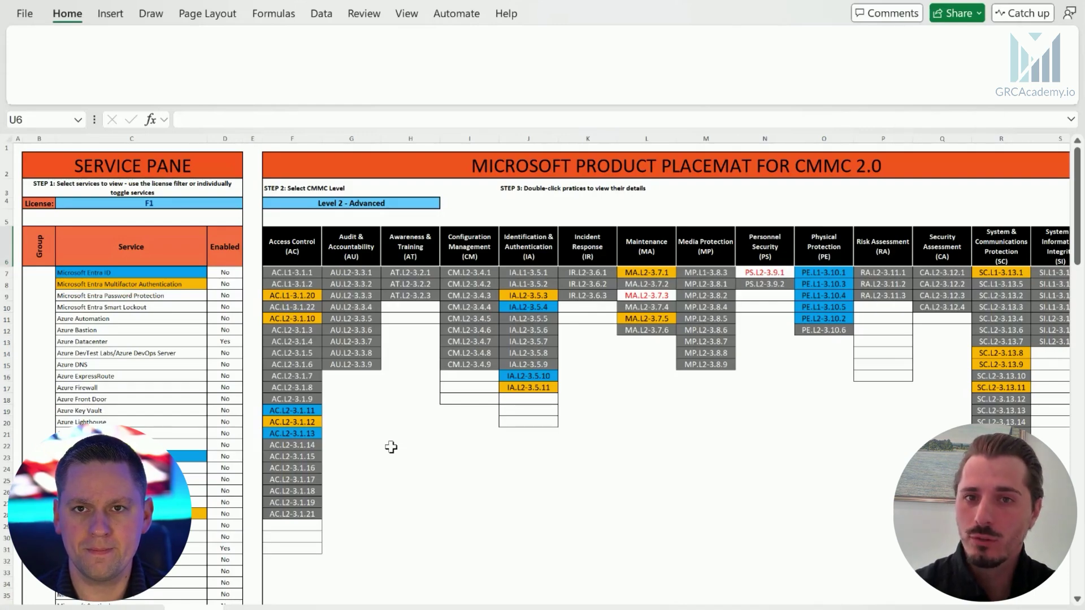
left_click(131, 399)
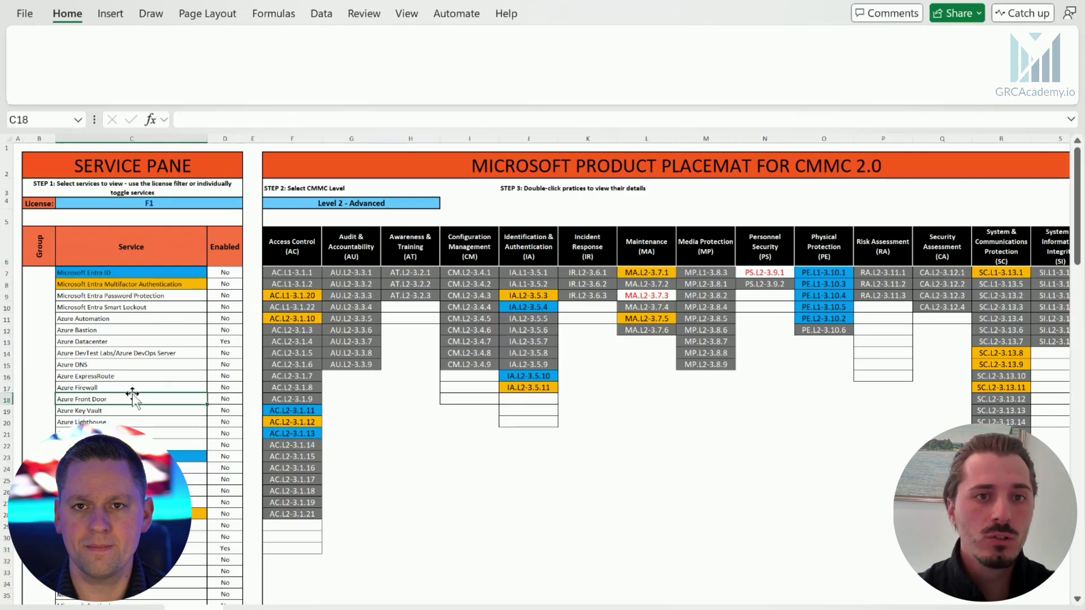
scroll(129, 396, "down", 1)
scroll(129, 396, "down", 1)
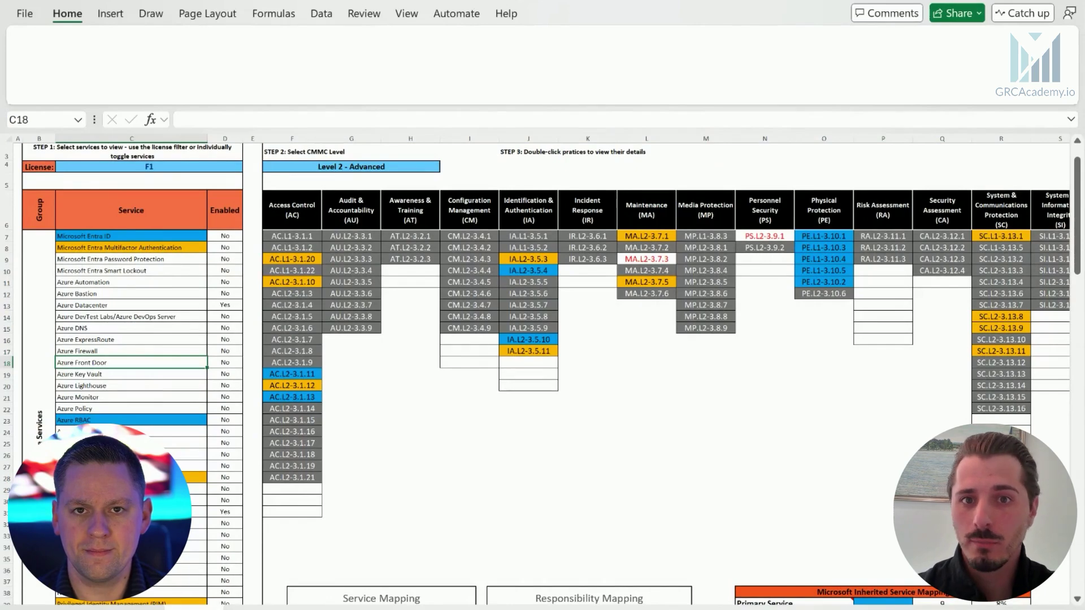
scroll(129, 395, "down", 1)
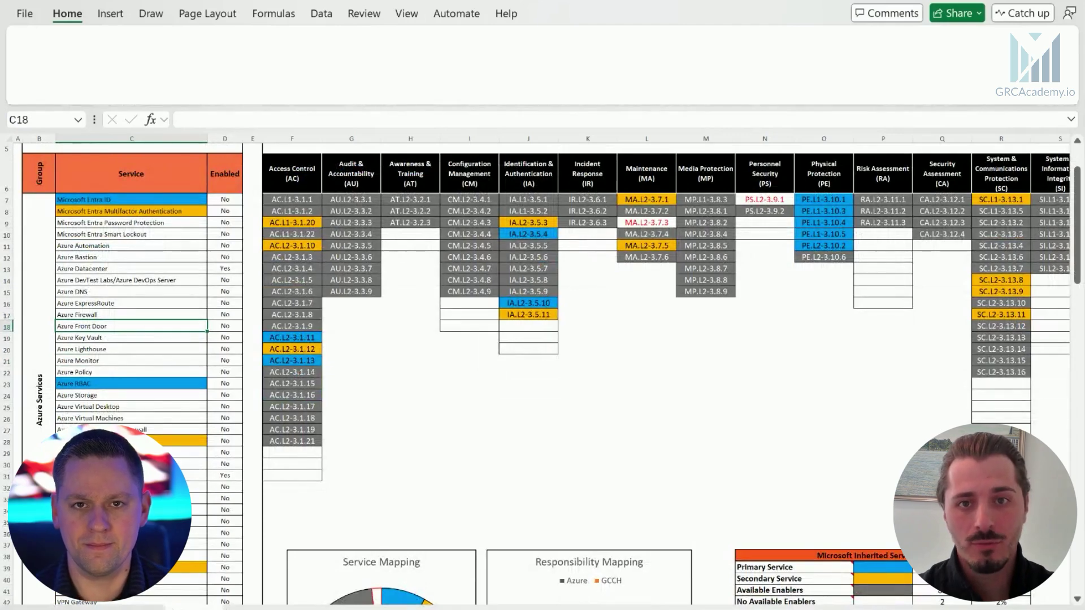
scroll(542, 339, "up", 2)
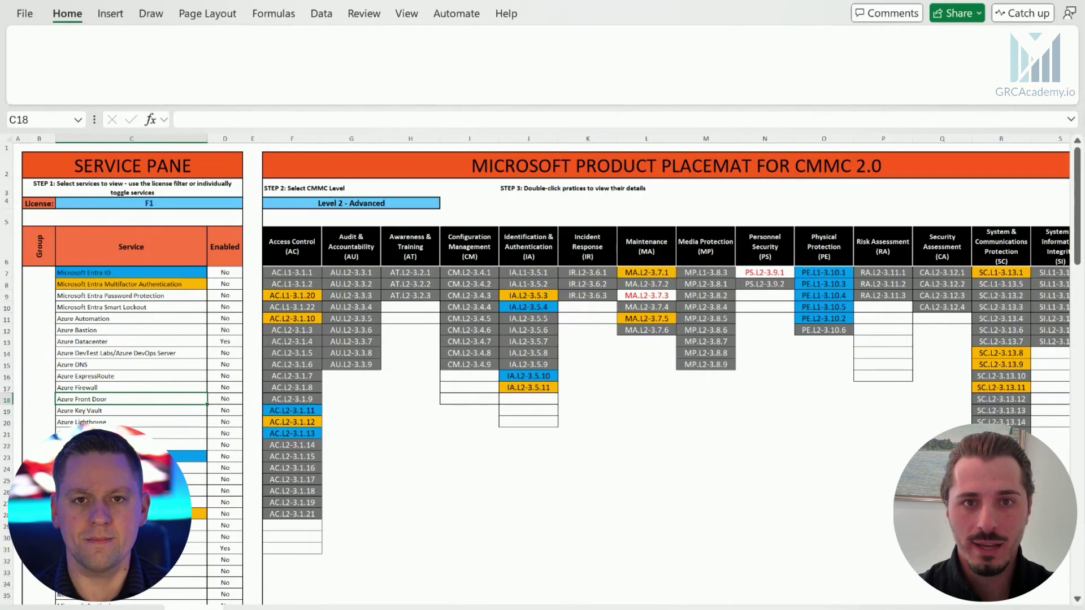
Step: Change the License filter in C4 from F1 to M365 E5 so Level 2 practices recolour
left_click(164, 204)
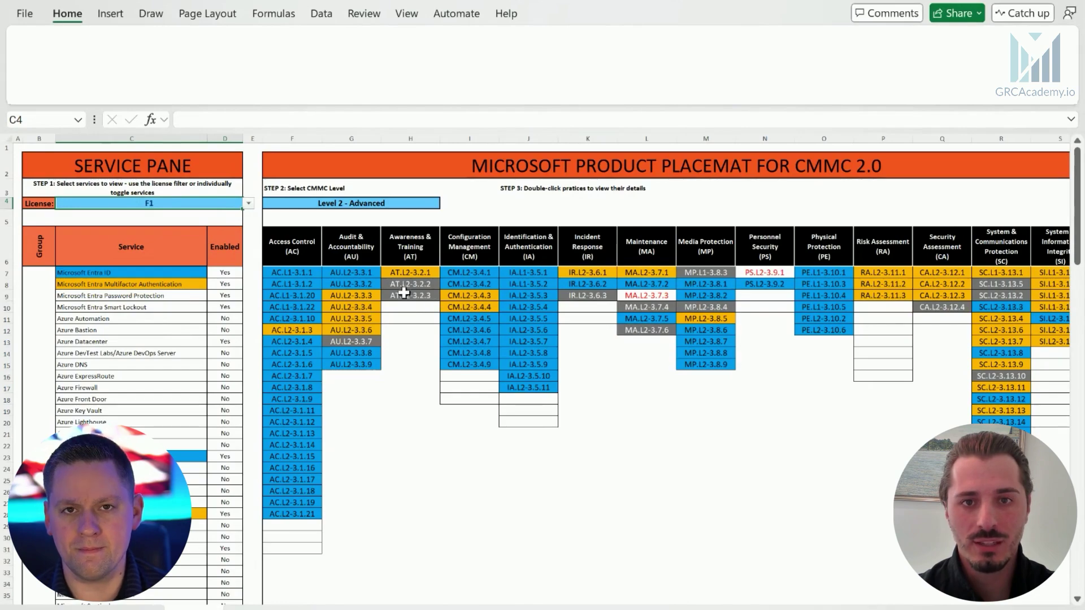
left_click_drag(401, 284, 403, 295)
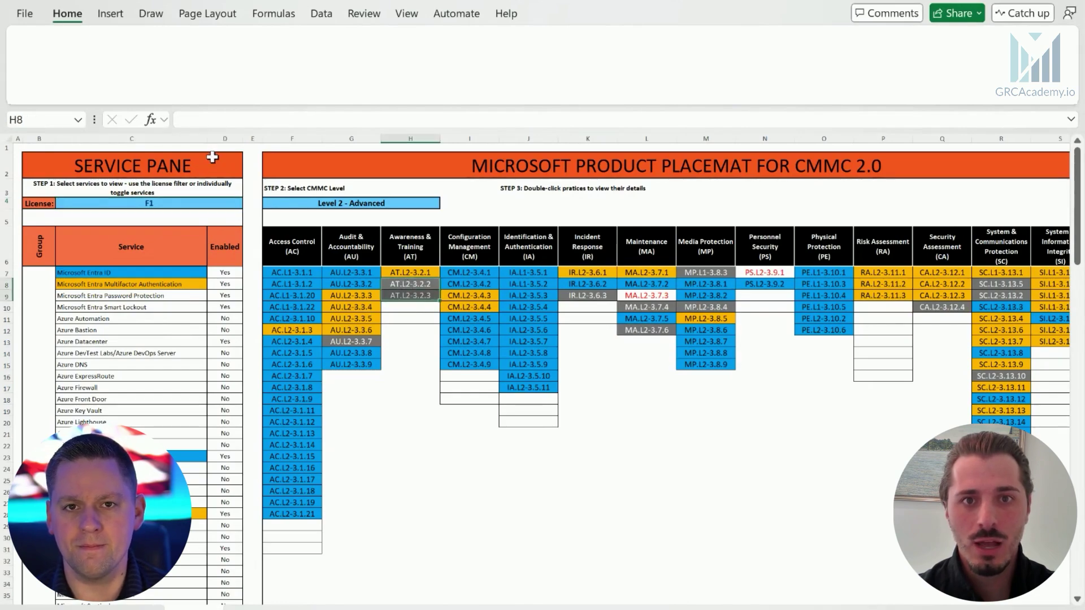
left_click(216, 203)
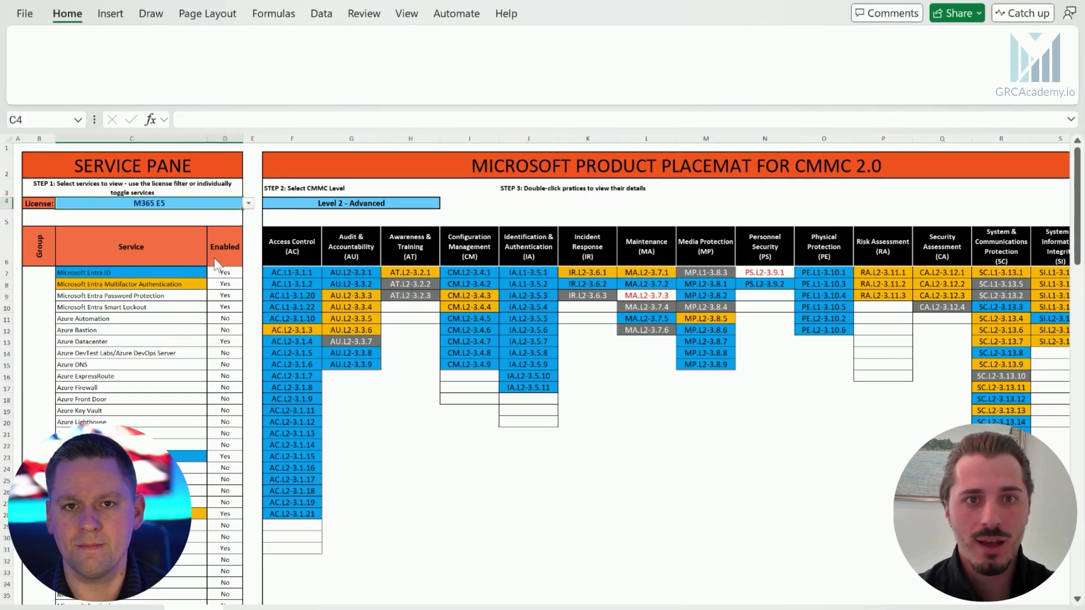
left_click(424, 287)
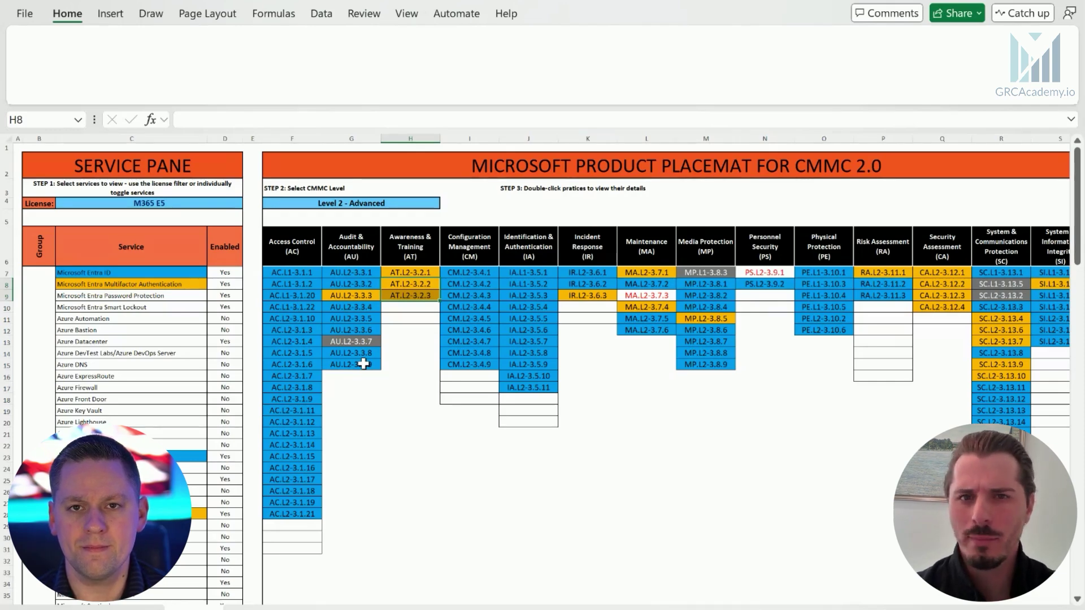
Step: Select practice AU.L2-3.3.1 in G7 to highlight its mapped services, with Azure Firewall as secondary
left_click(365, 273)
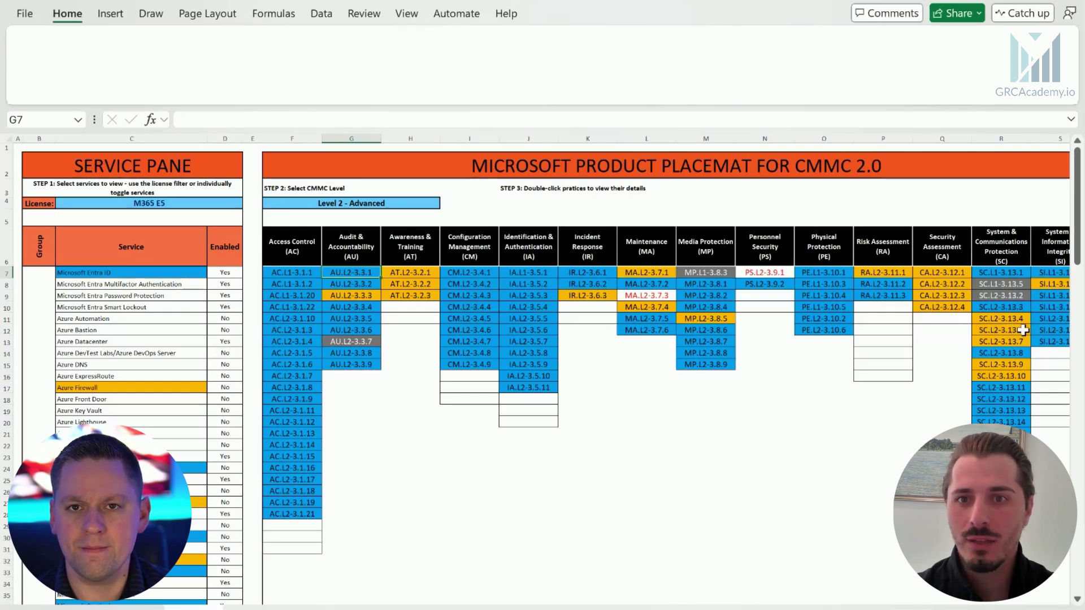
left_click(1023, 330)
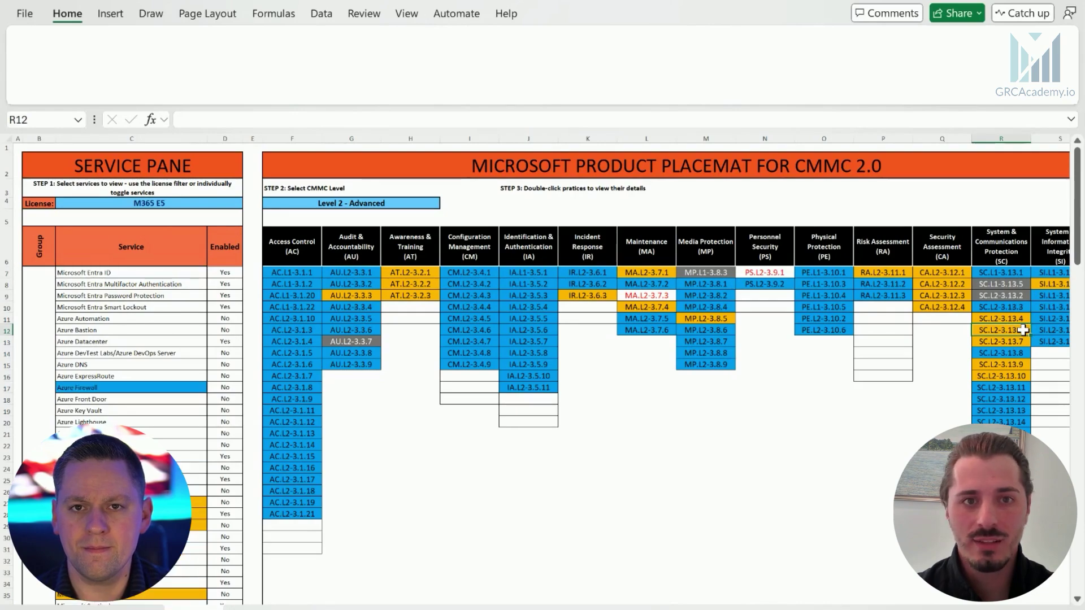
left_click(367, 272)
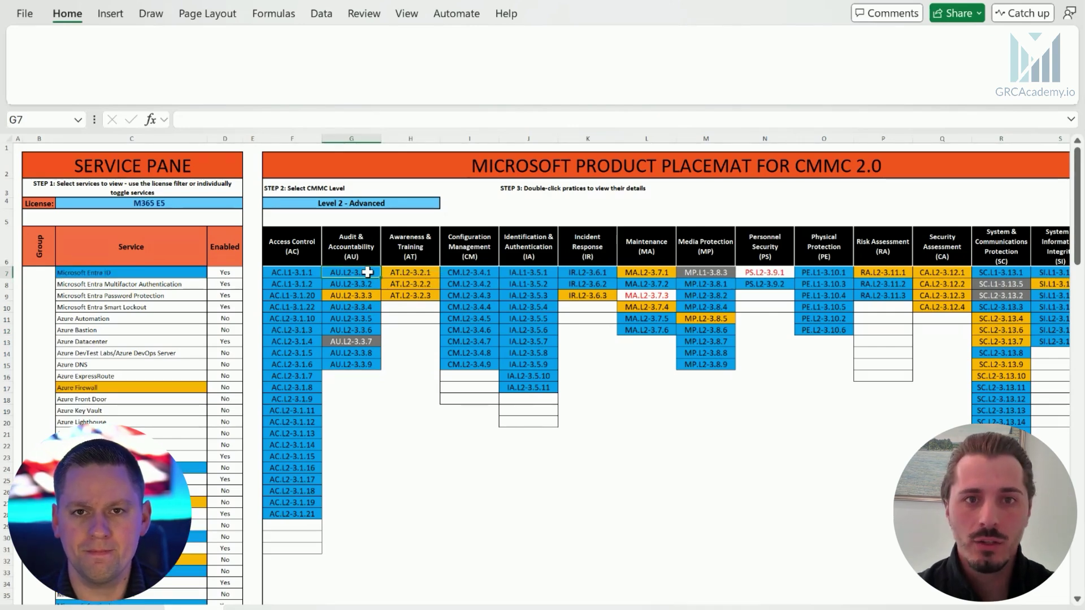
scroll(142, 354, "down", 1)
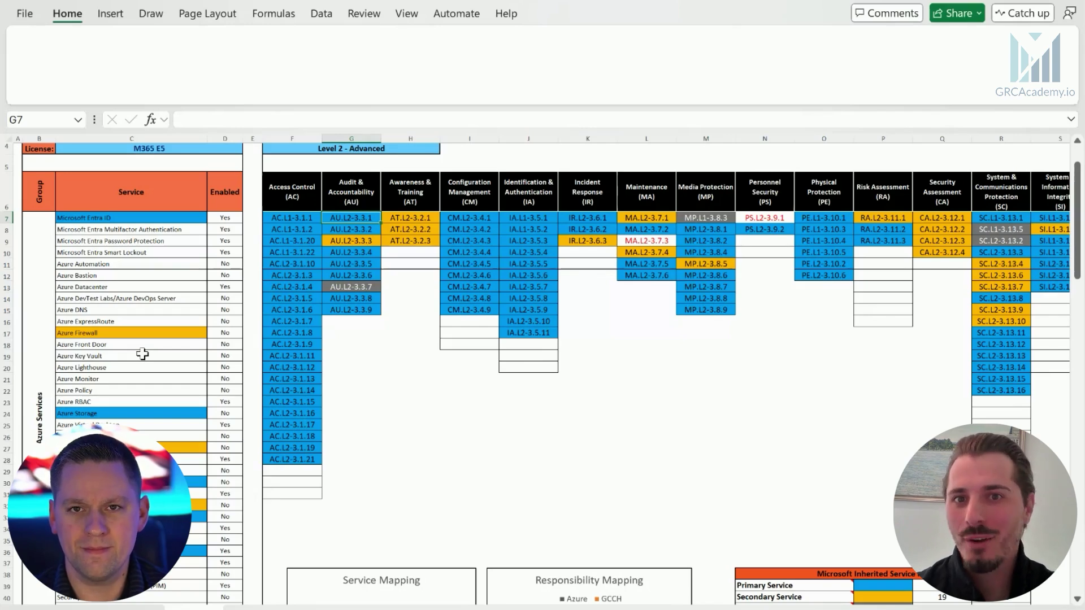
Step: Select the Microsoft Entra ID service row, then bring the mapping charts and Practice Details table into view
left_click(164, 217)
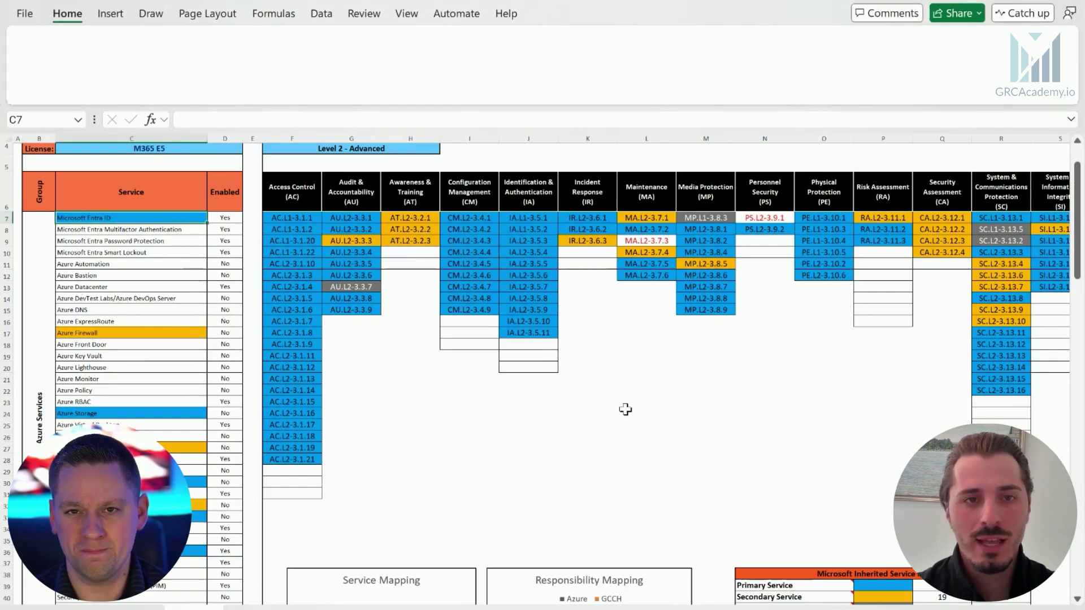
scroll(625, 406, "down", 3)
scroll(625, 410, "down", 4)
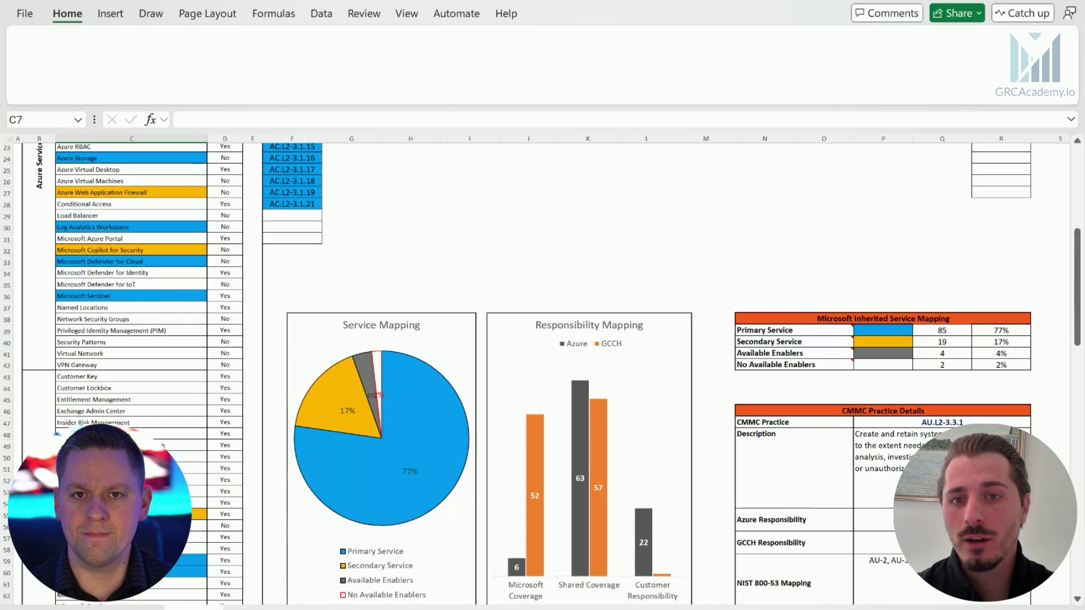
left_click(873, 519)
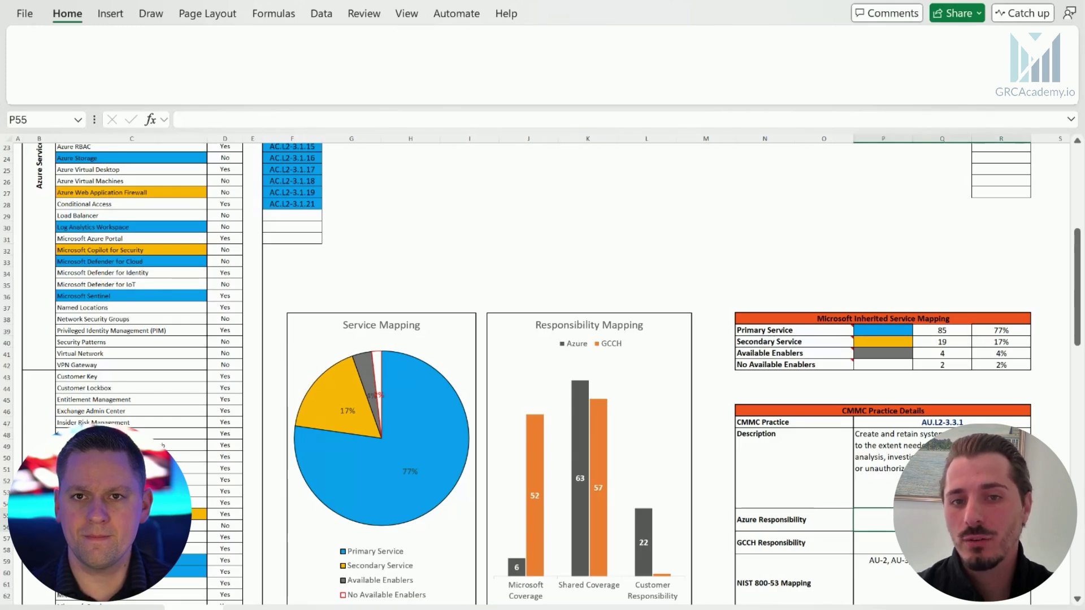
scroll(543, 373, "down", 1)
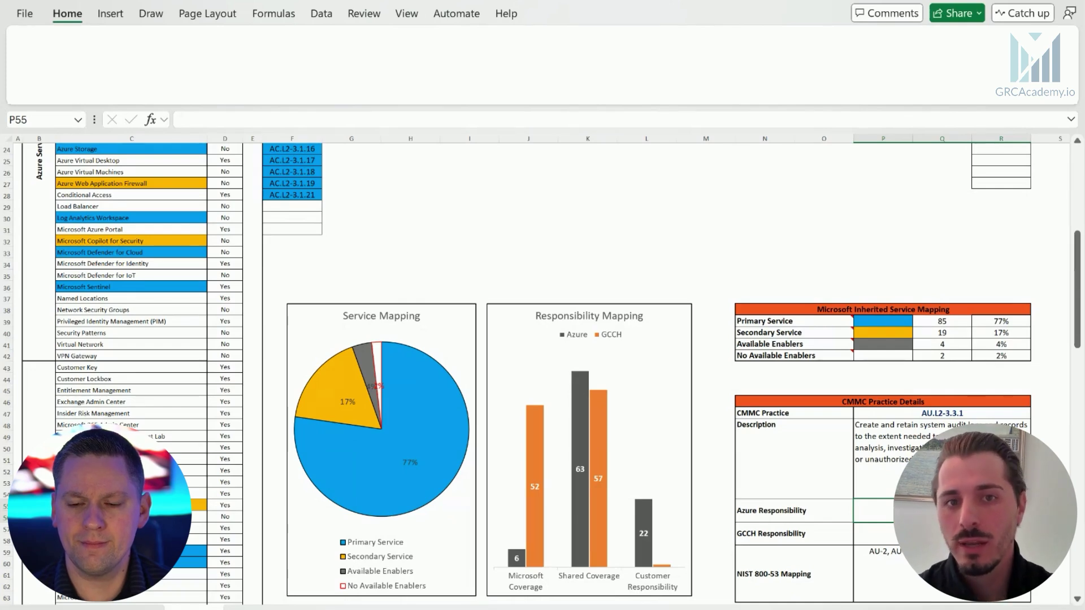
left_click(873, 576)
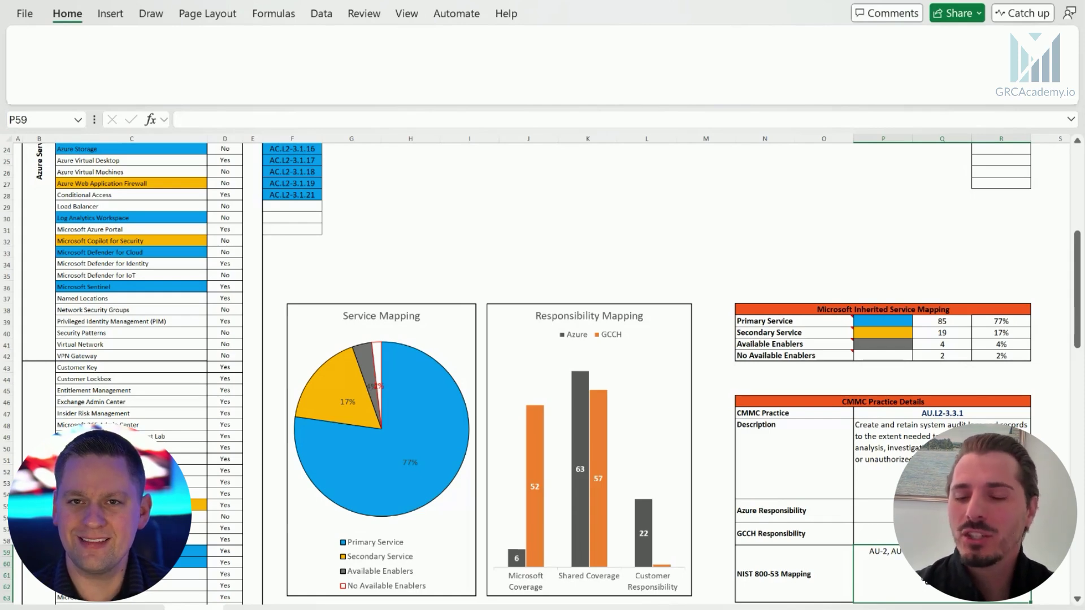
Step: Move down to the Customer Implementation Guidance box below the practice details
scroll(515, 373, "down", 2)
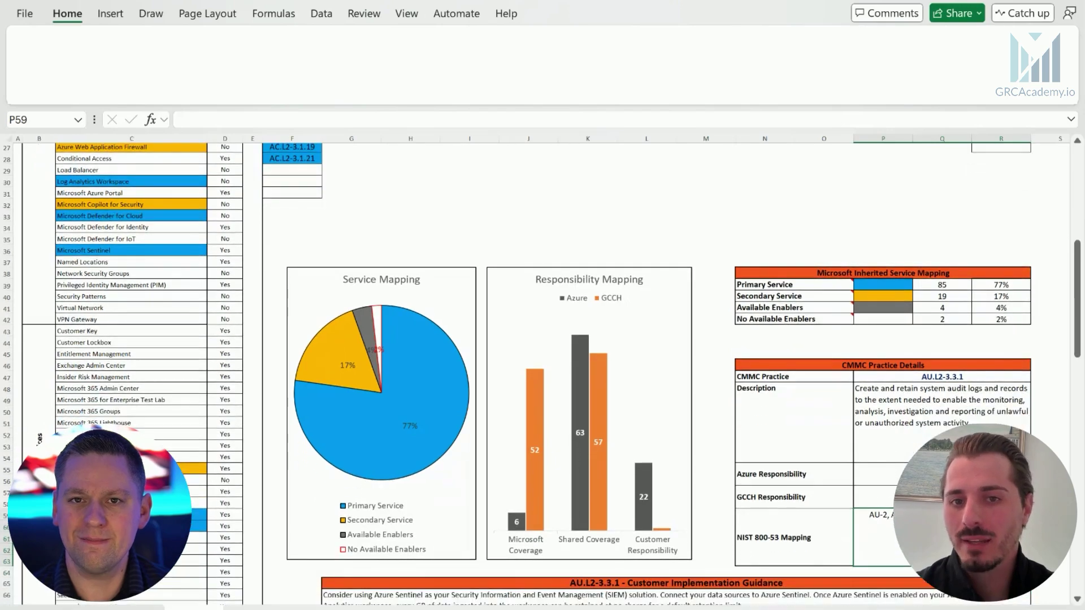
scroll(554, 442, "down", 4)
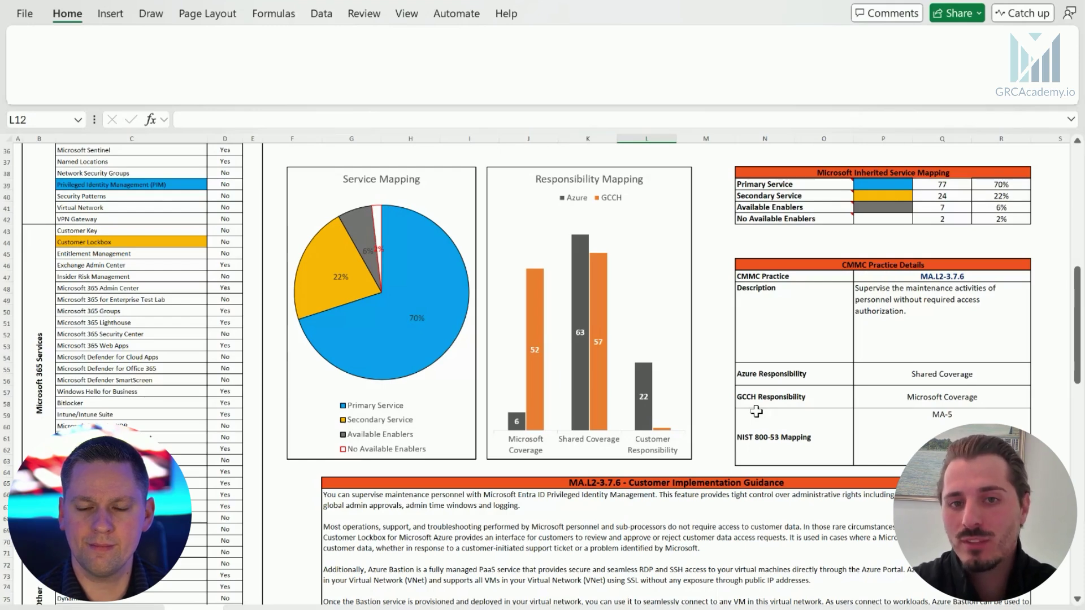
left_click(932, 313)
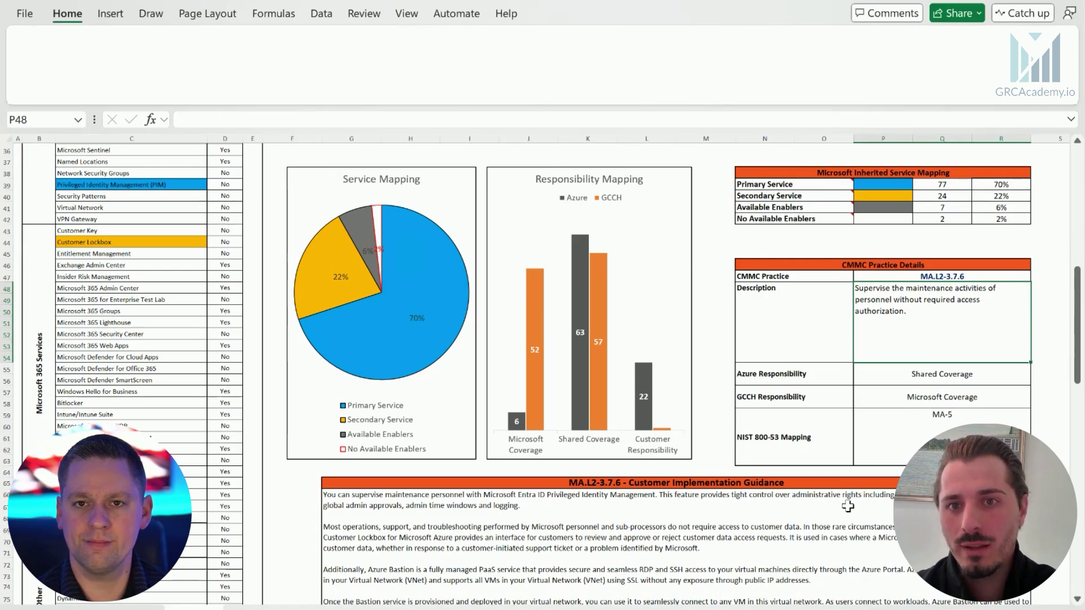
scroll(848, 506, "down", 2)
scroll(847, 506, "down", 2)
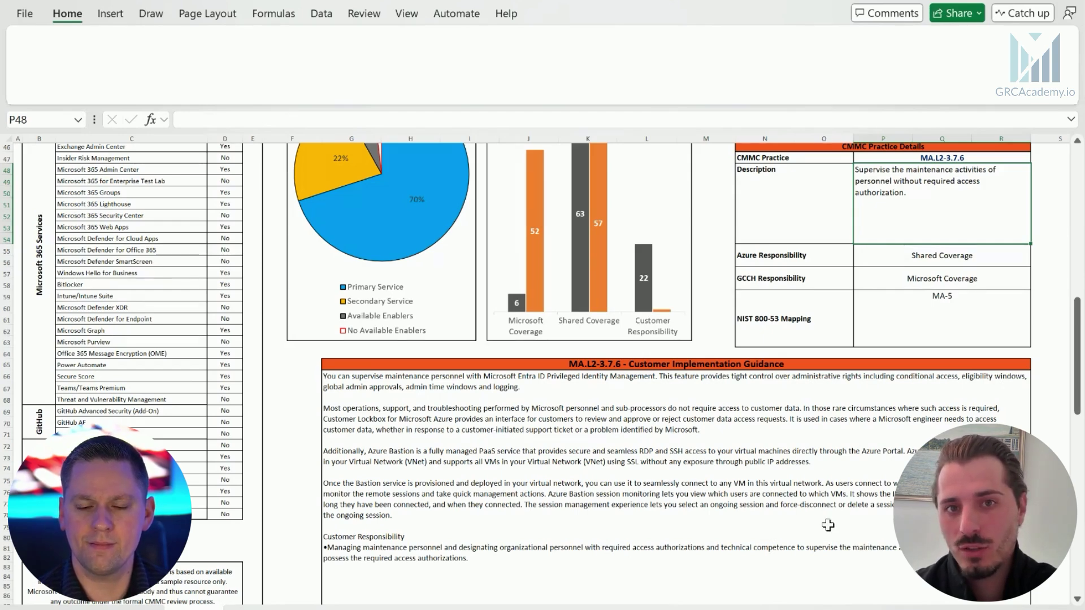
scroll(828, 526, "up", 1)
scroll(827, 525, "up", 3)
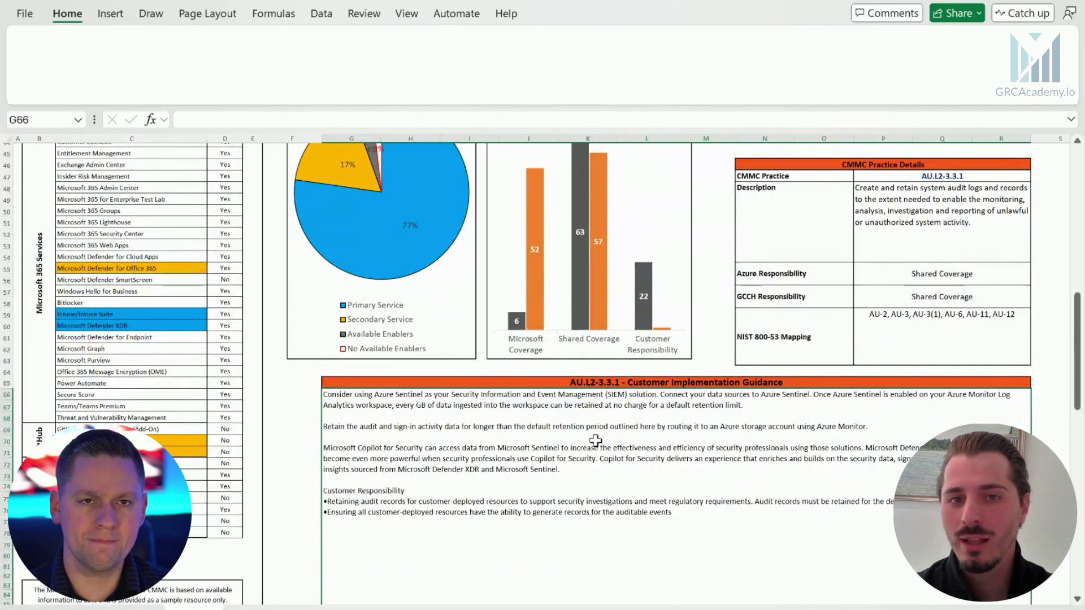
Step: Return to the top of the worksheet showing the Service Pane and the M365 E5, Level 2 placemat header
scroll(593, 440, "down", 1)
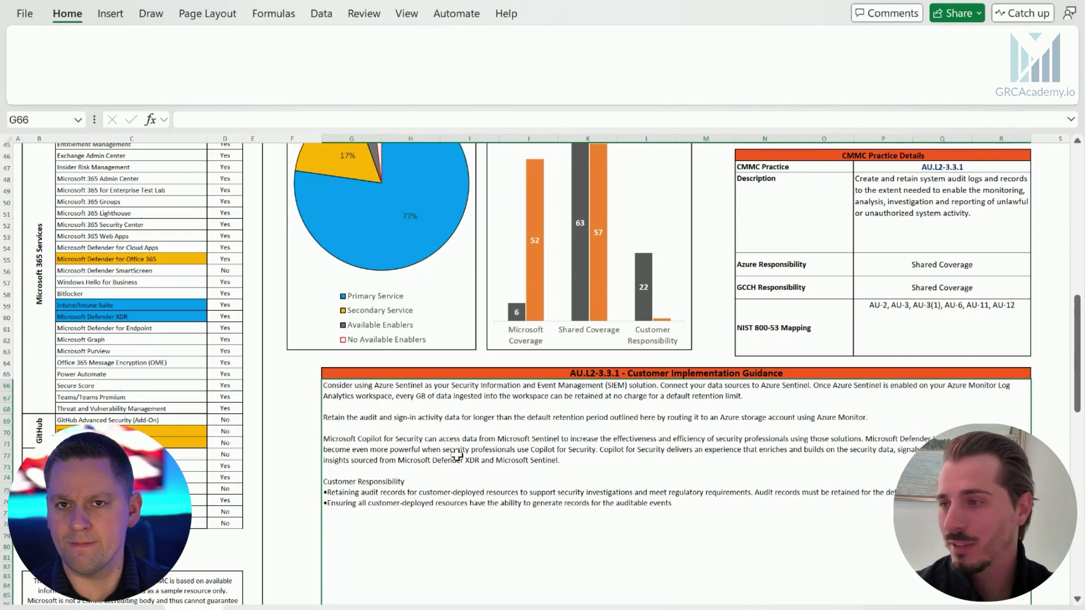
scroll(473, 452, "up", 6)
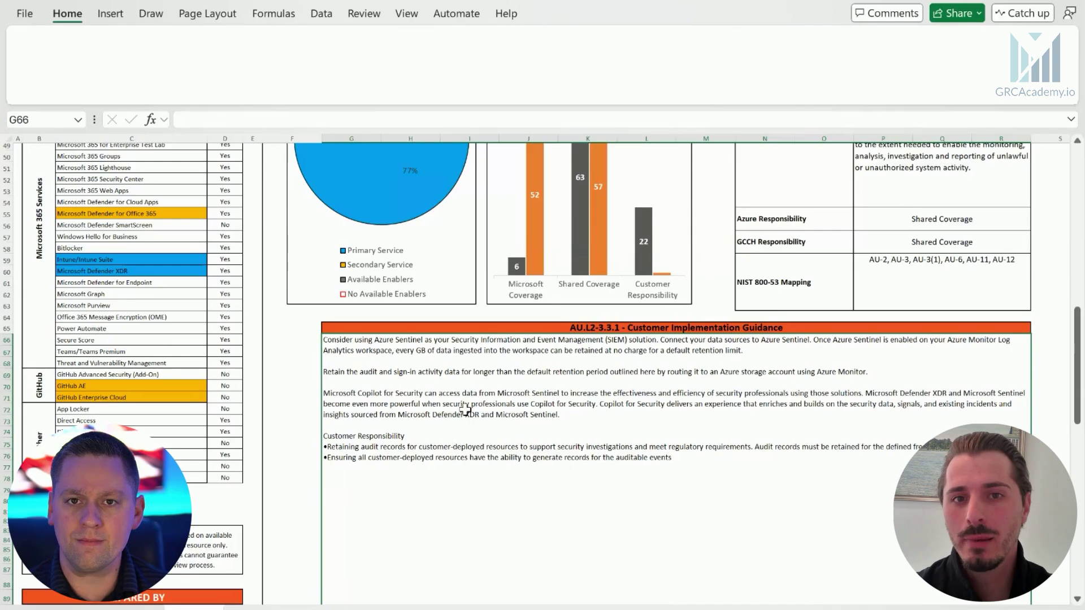
scroll(463, 404, "up", 14)
Step: Set the License filter to Enterprise Mobility + Security E5 and select practice IA.L2-3.5.7 in J13
scroll(474, 392, "up", 2)
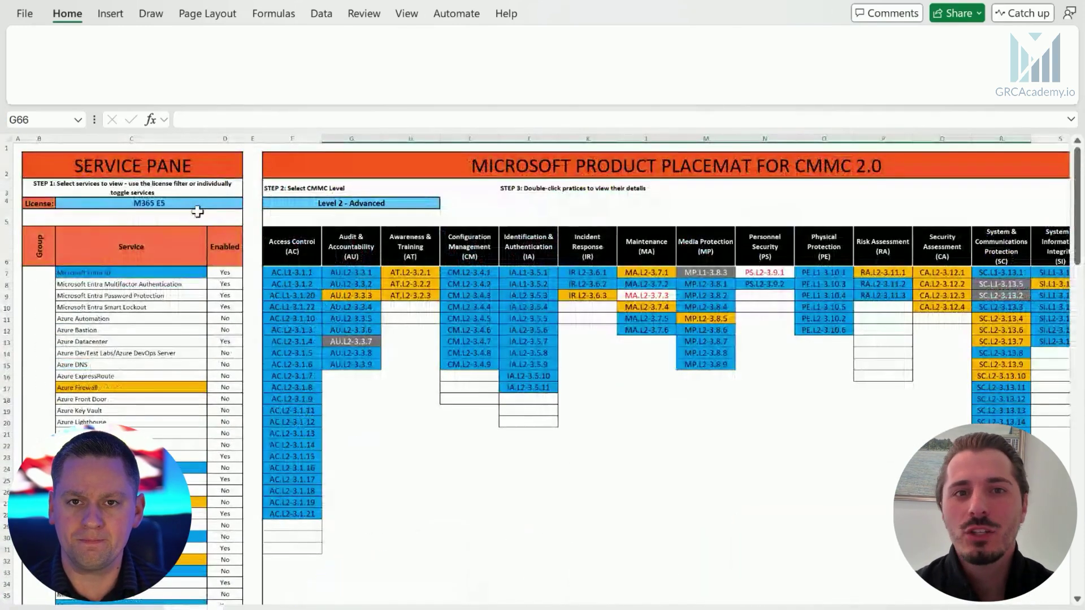
left_click(214, 205)
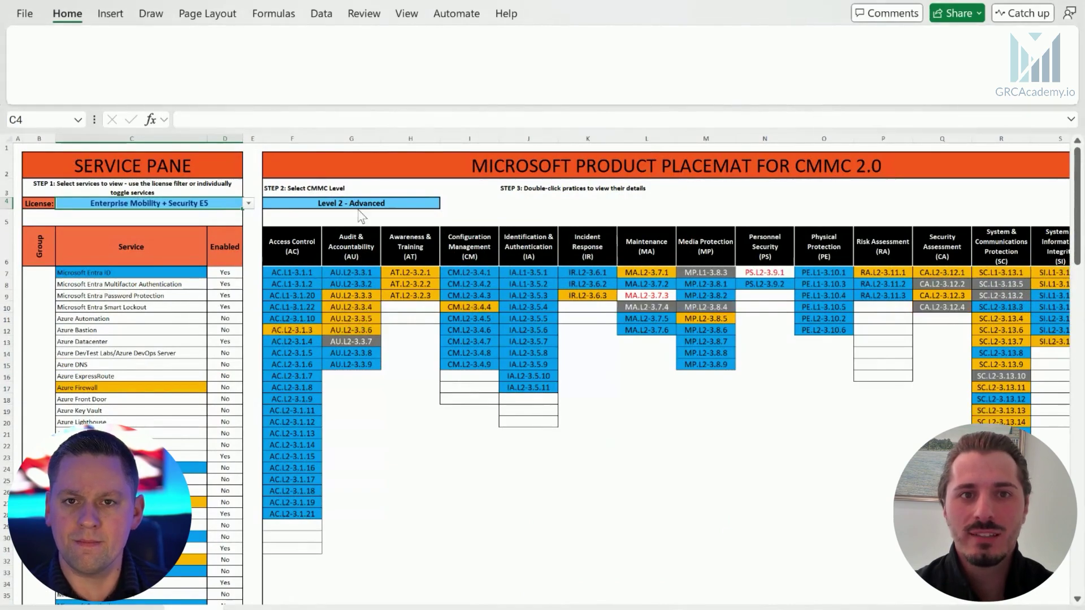
left_click(395, 208)
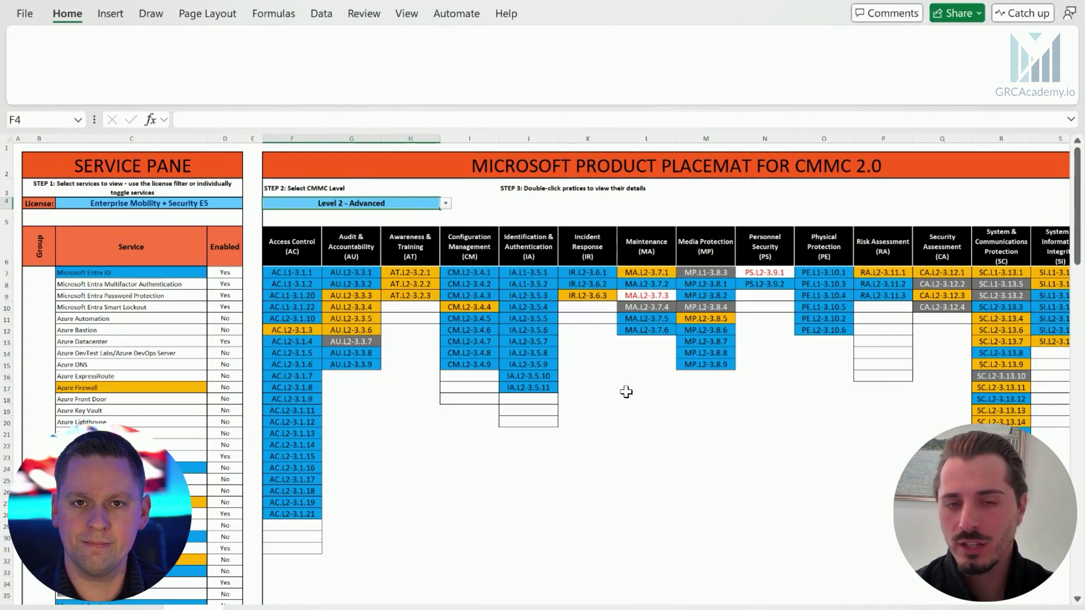
left_click(529, 341)
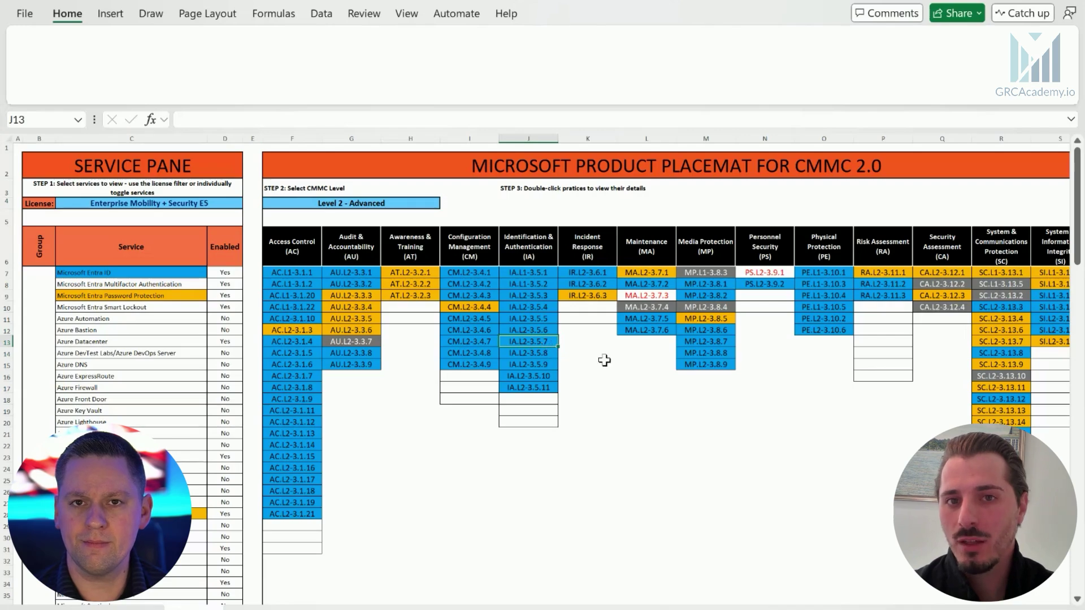
scroll(610, 415, "down", 9)
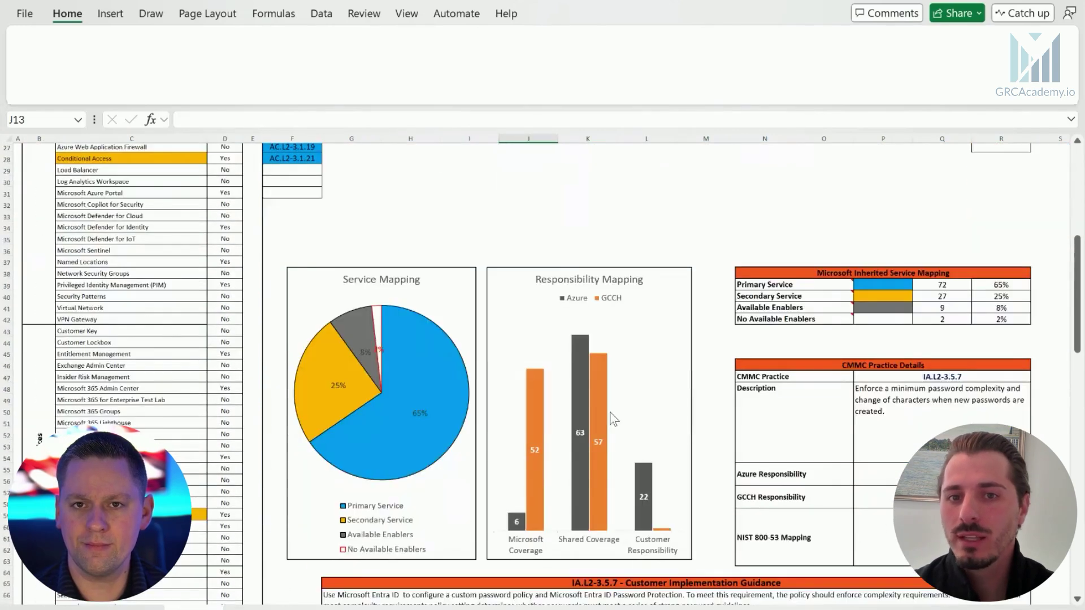
scroll(613, 419, "down", 5)
left_click(557, 473)
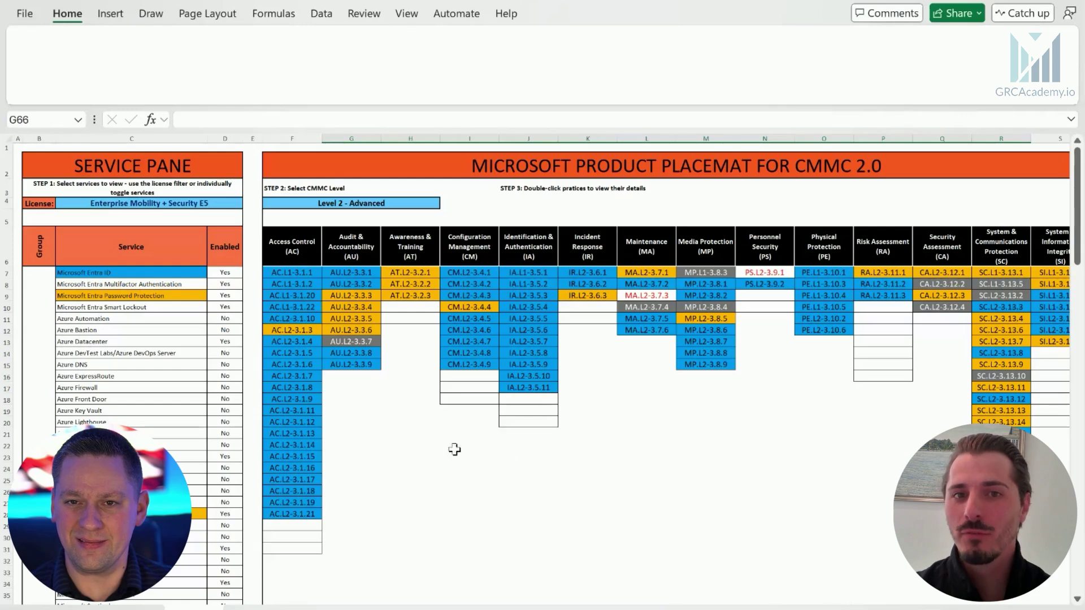
Step: Switch the License filter to M365 E3 and highlight Identification (J7:J17) and Access Control (F7:F27) practices
left_click(293, 205)
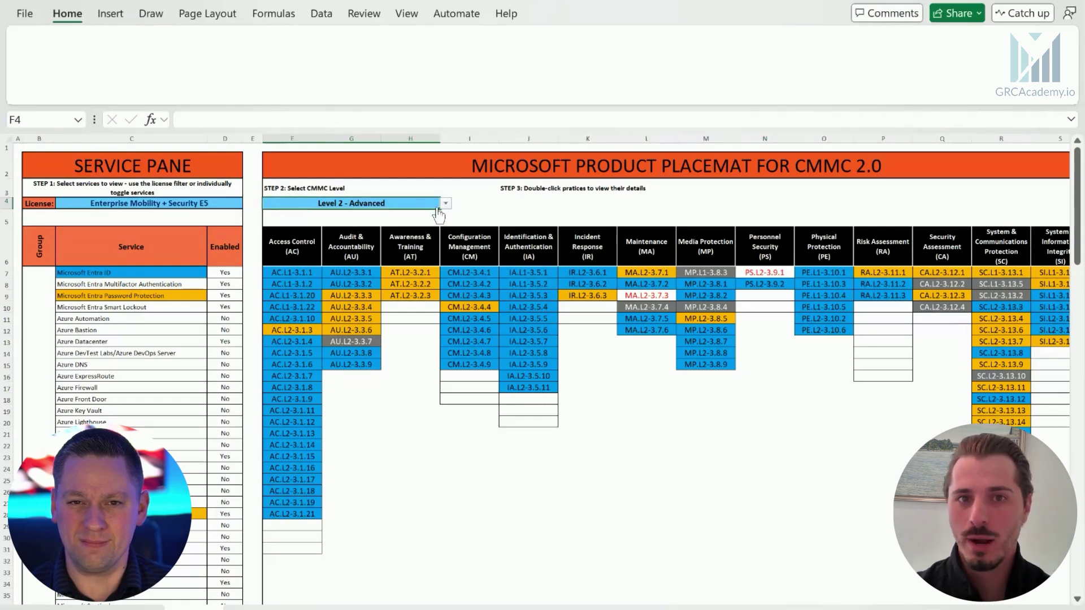
left_click(206, 205)
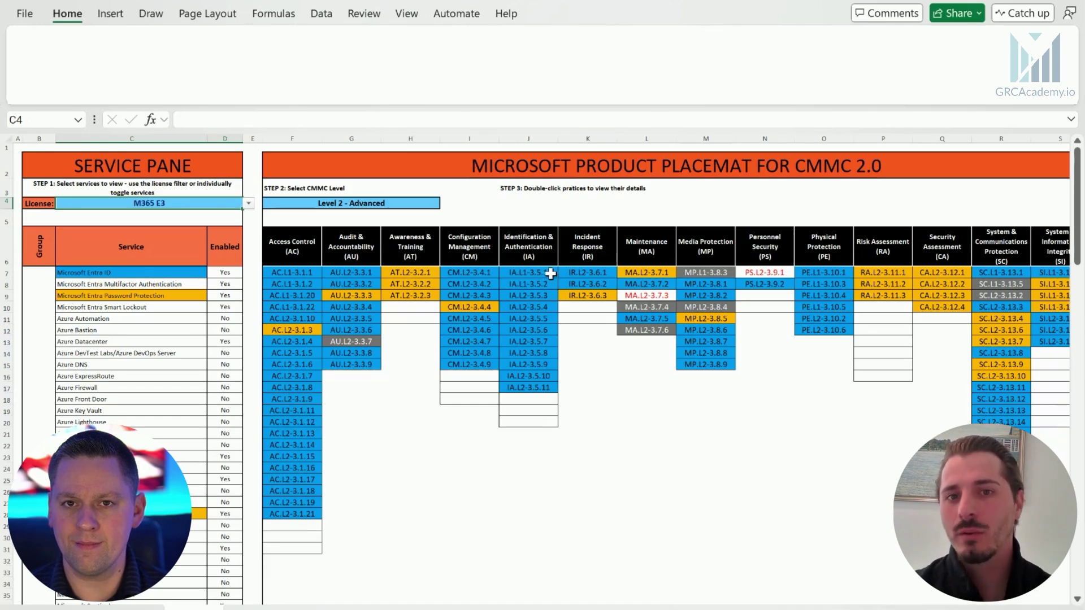
left_click_drag(551, 273, 552, 389)
left_click_drag(305, 273, 296, 504)
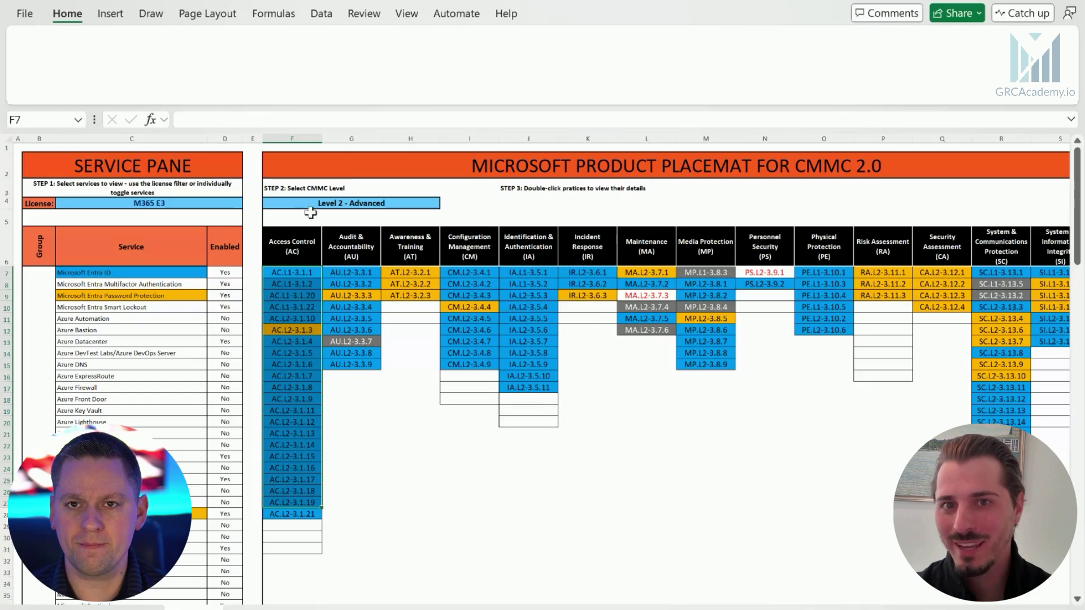
left_click(350, 208)
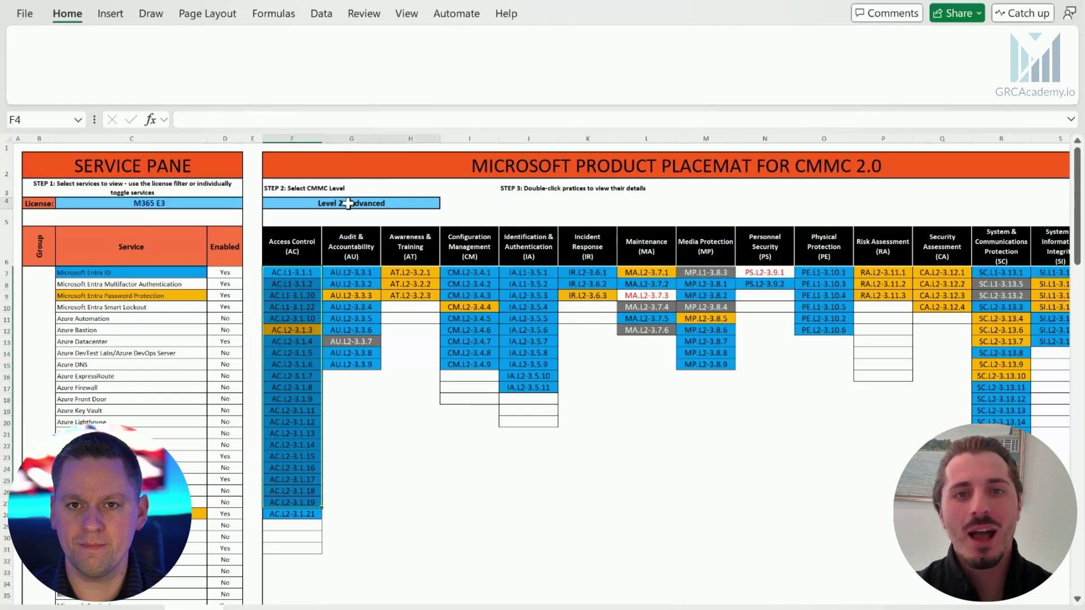
left_click(217, 204)
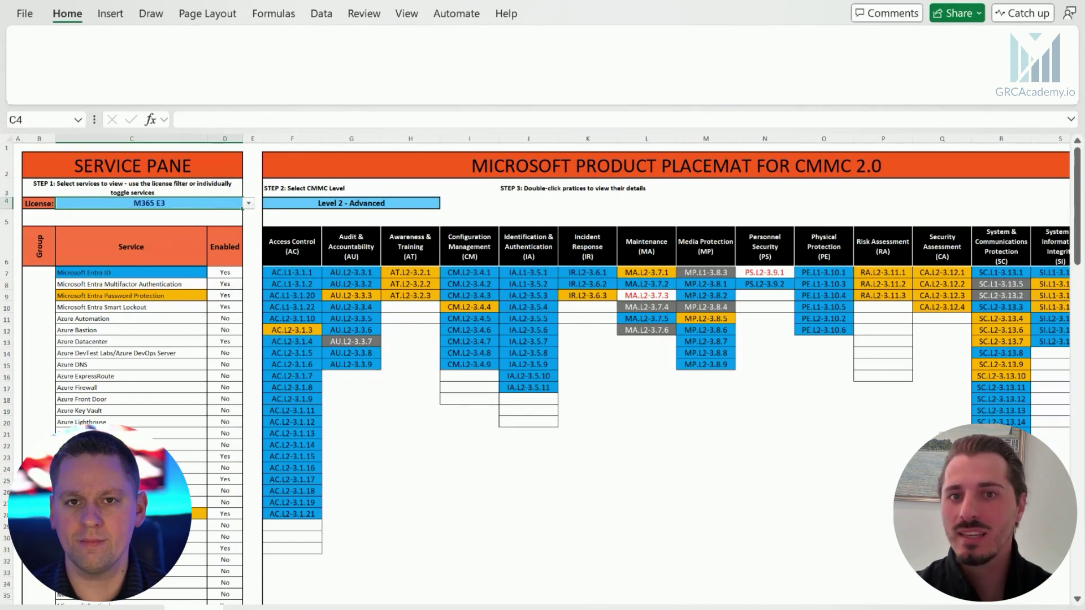
Step: Move down to the Service Mapping pie and Responsibility Mapping bar charts for M365 E3
scroll(771, 426, "down", 6)
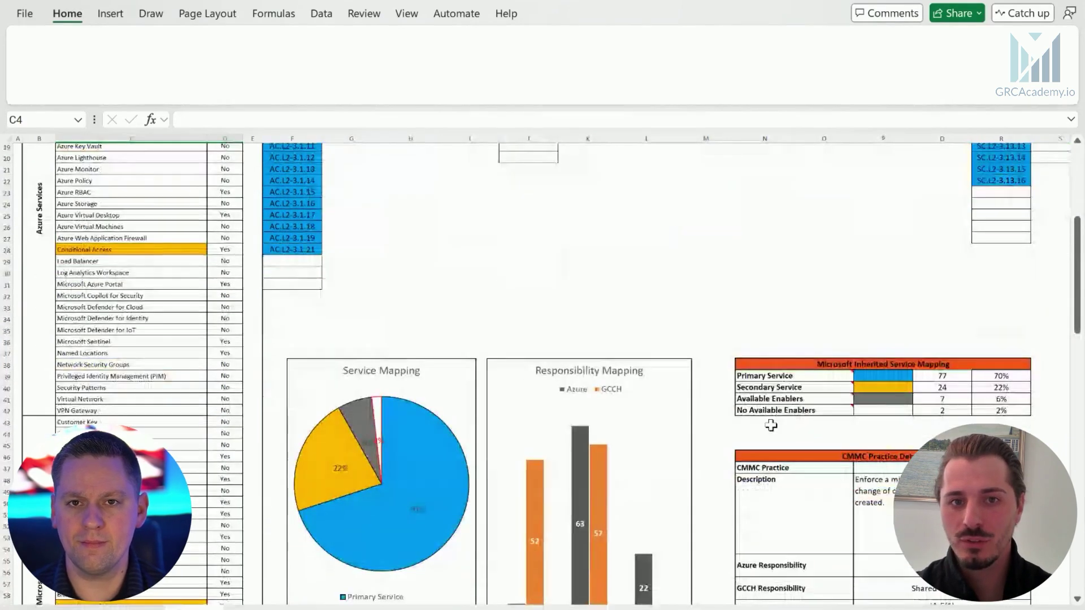
scroll(771, 425, "down", 2)
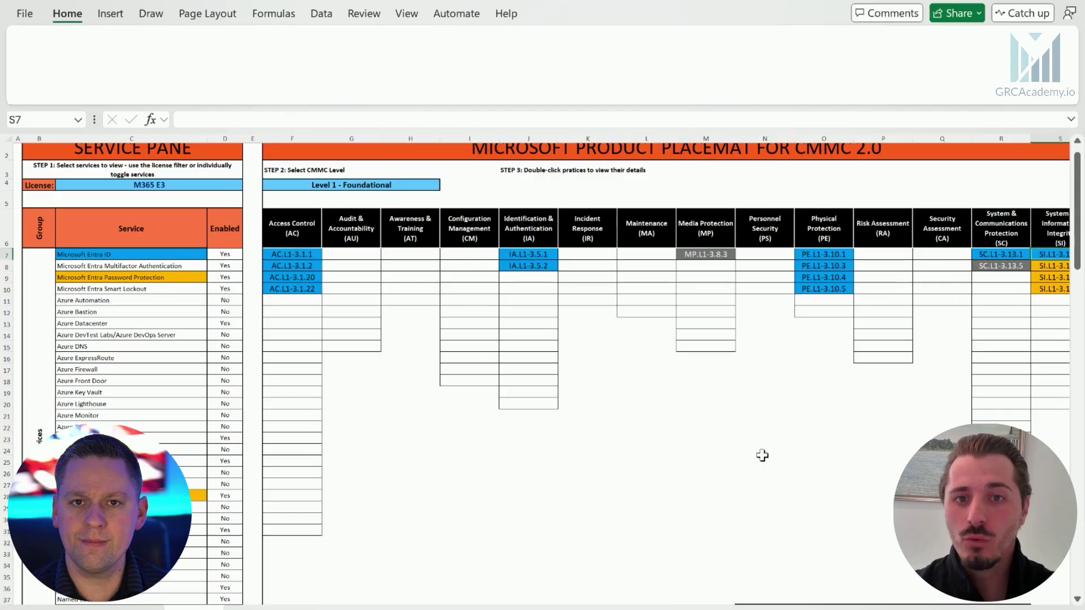
Step: Filter the placemat to Level 1 - Foundational and select practices MP.L1-3.8.3 and SC.L1-3.13.5
left_click(723, 254)
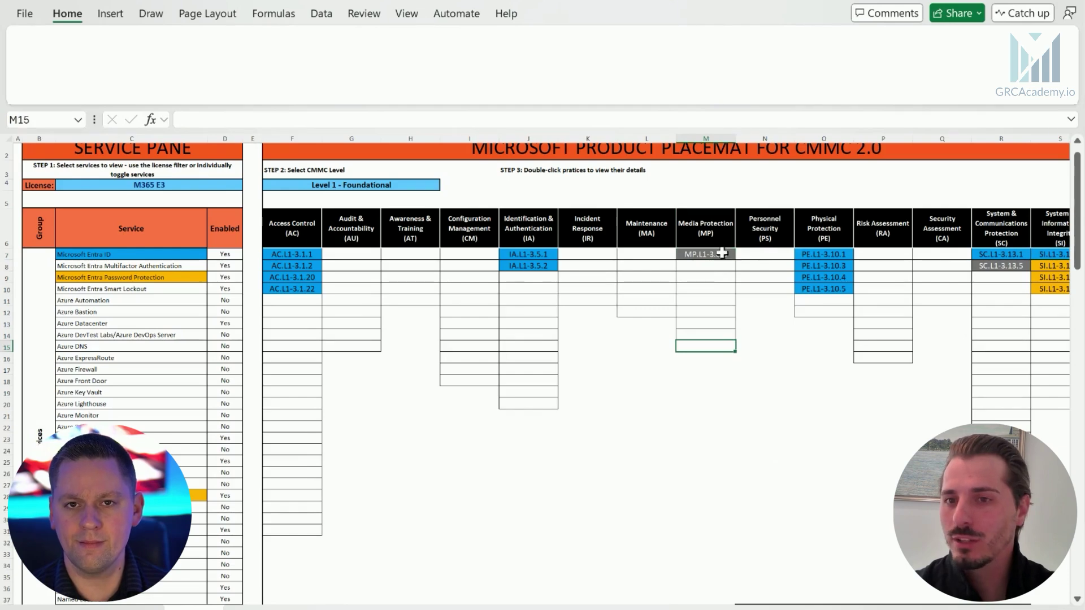
left_click(726, 254)
left_click(985, 266)
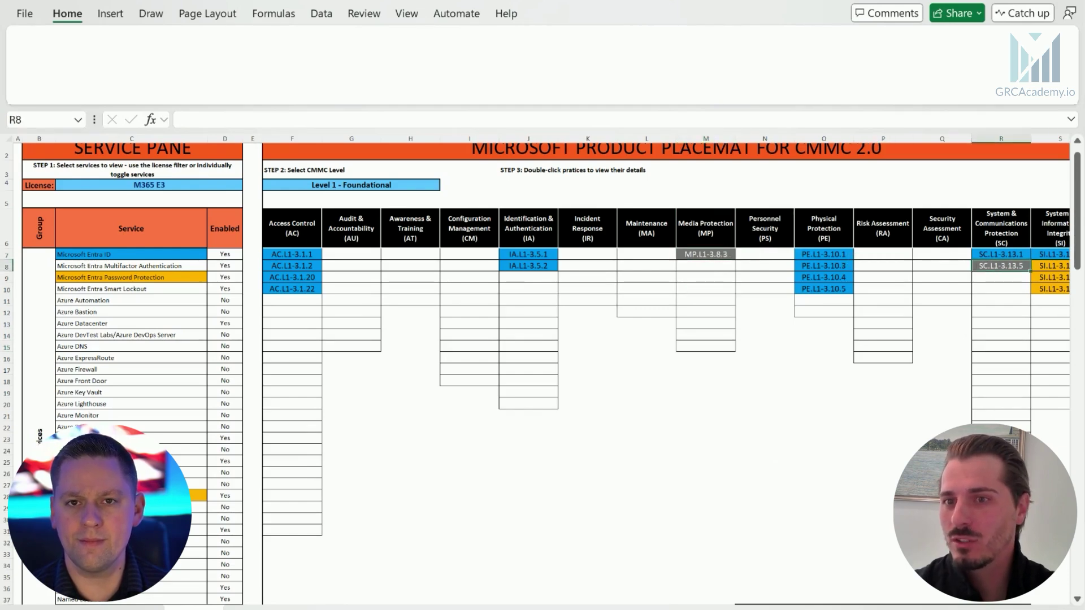
Step: Scroll down to the Service and Responsibility Mapping charts and the Microsoft Inherited Service Mapping table
scroll(861, 499, "down", 8)
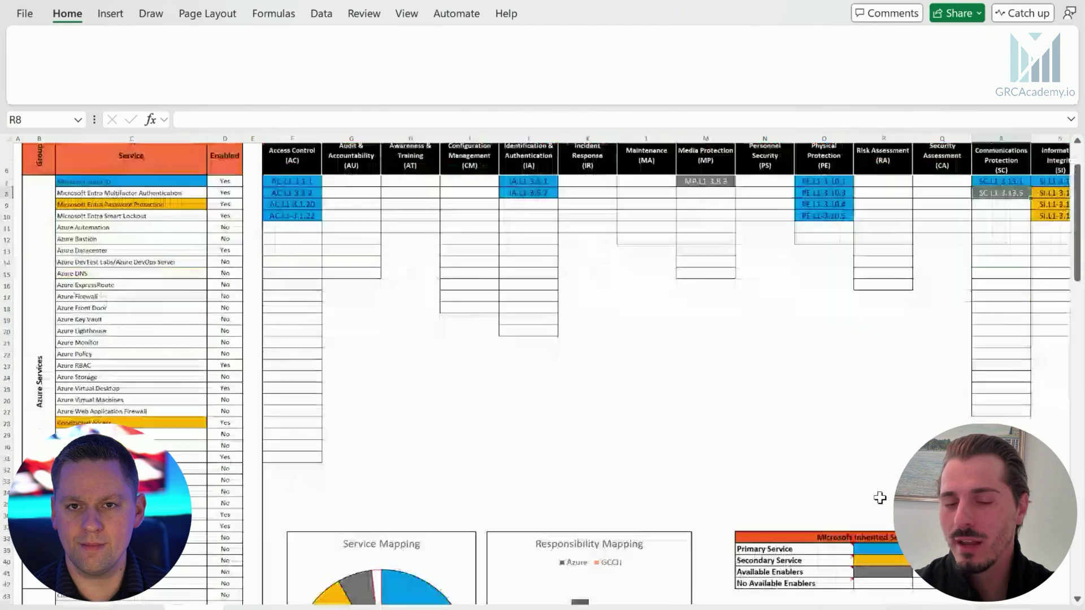
scroll(880, 497, "down", 1)
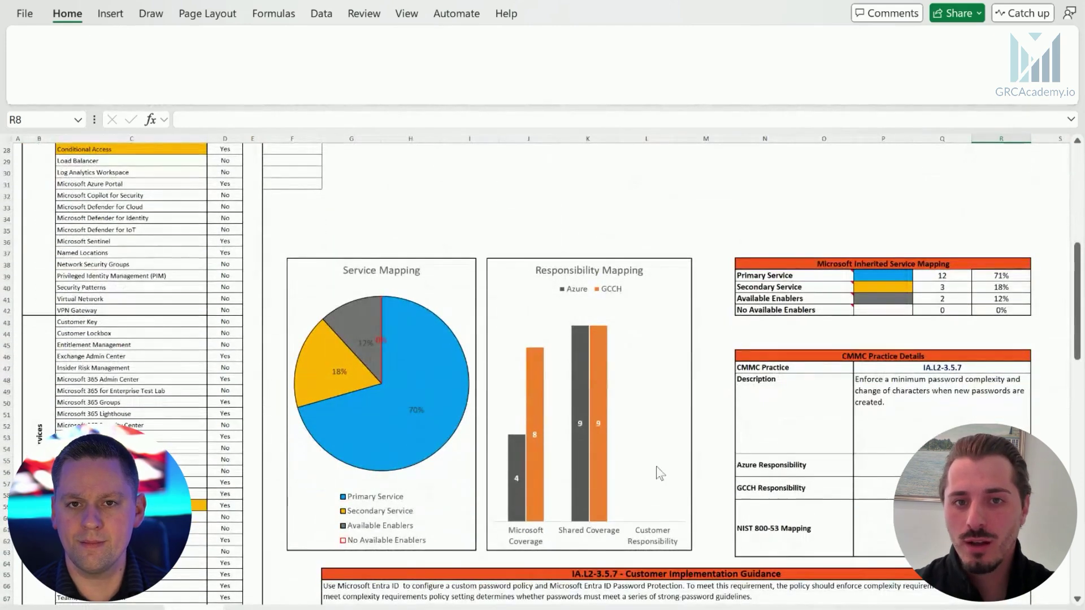